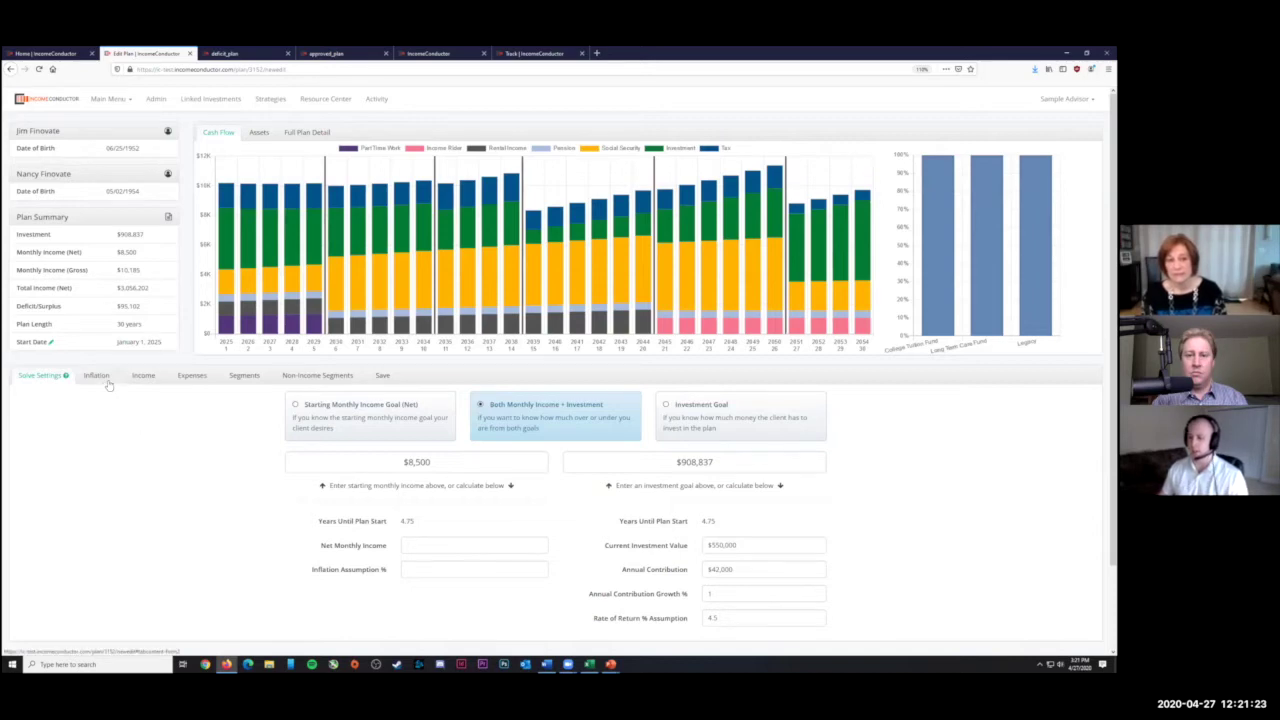
Review the plan's income floors, non-income segments and individual monthly expenses
click(142, 377)
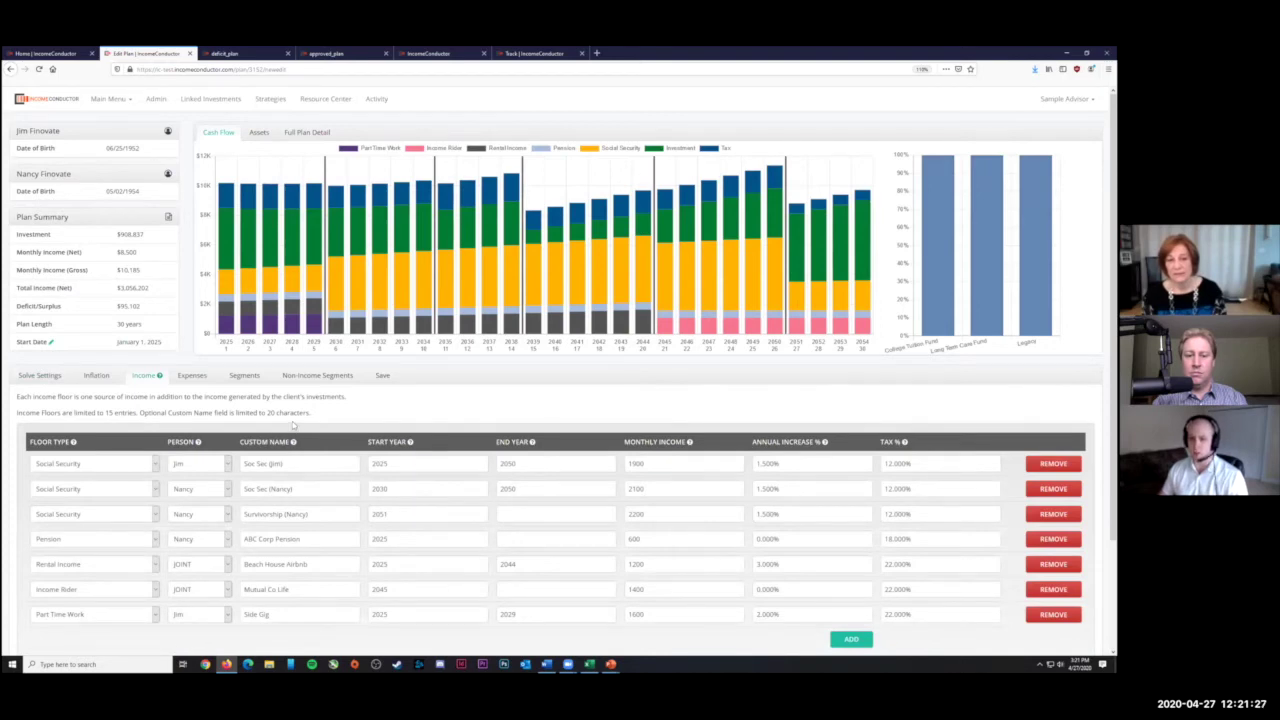
click(313, 378)
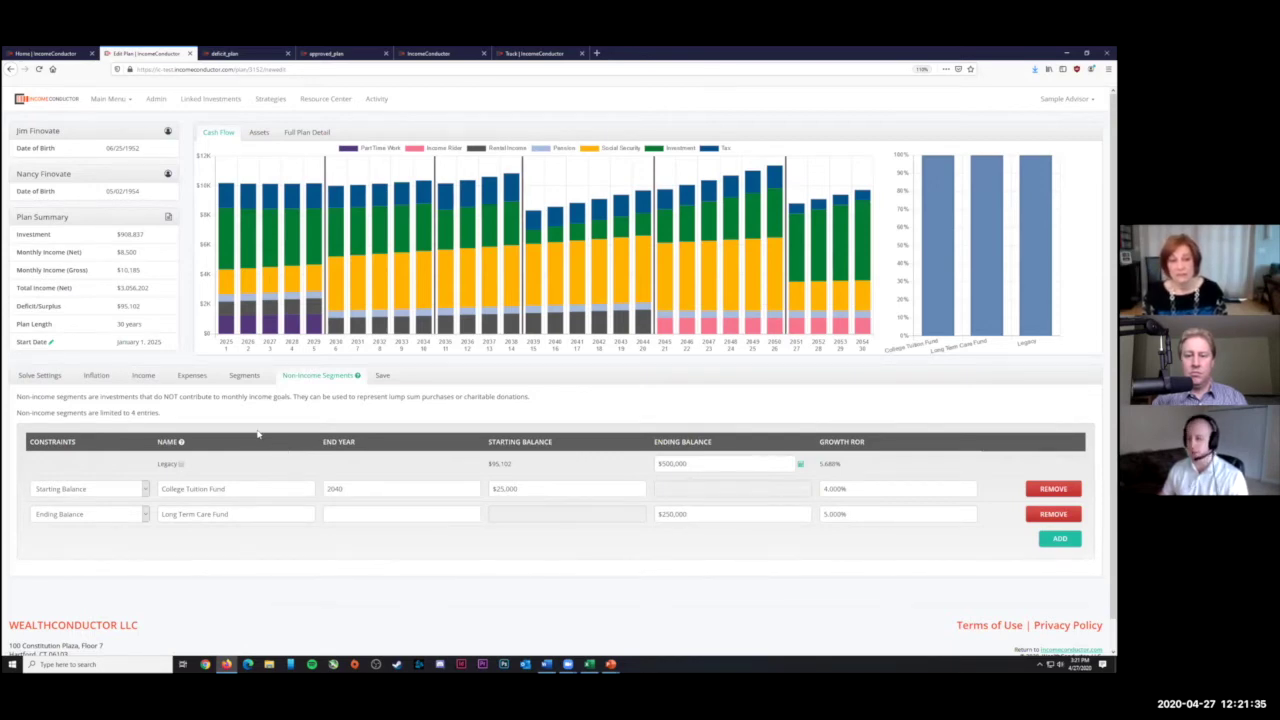
click(194, 377)
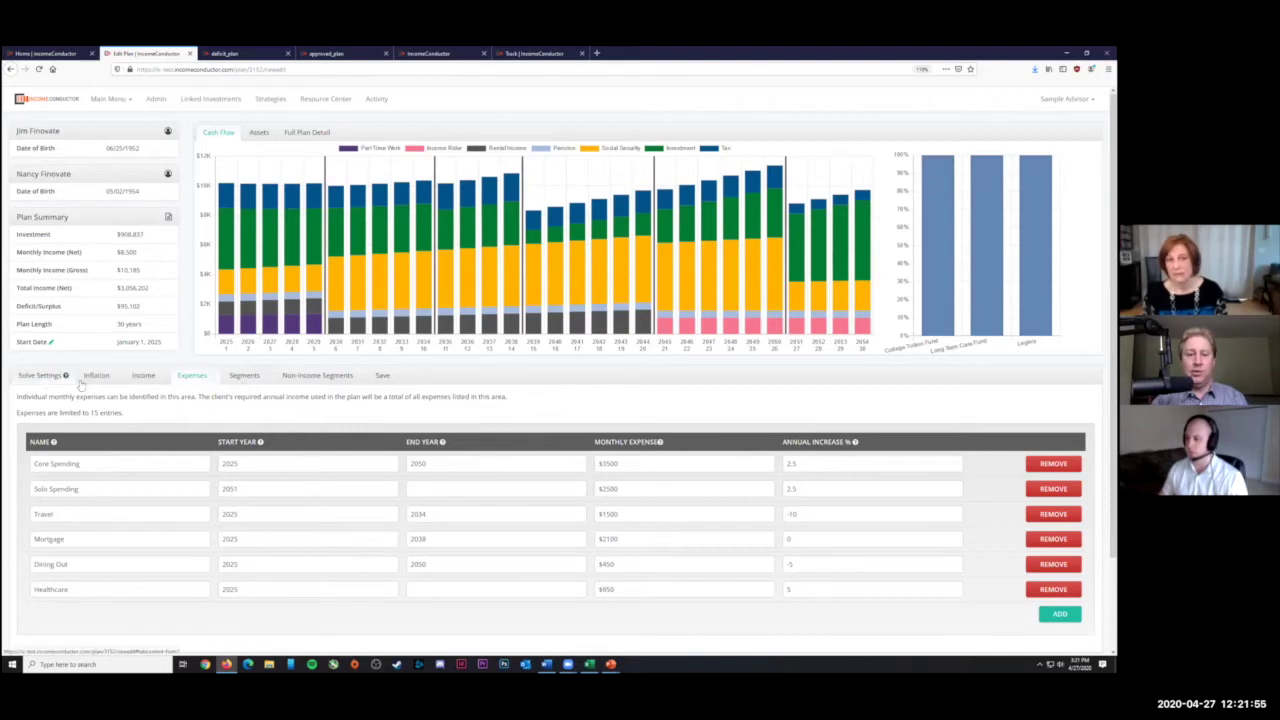
Set the annual contribution in the plan's solve settings to $5,000 and recalculate the cash flow
click(39, 375)
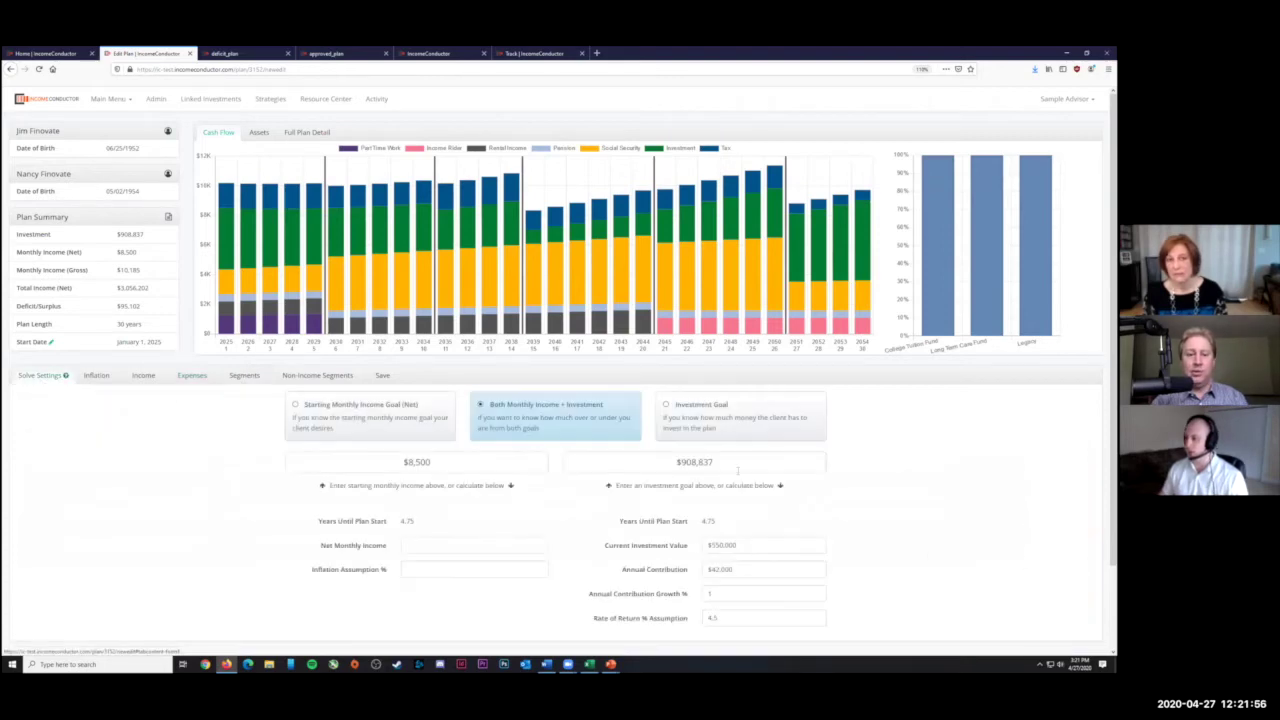
click(716, 567)
double_click(714, 569)
text(5000)
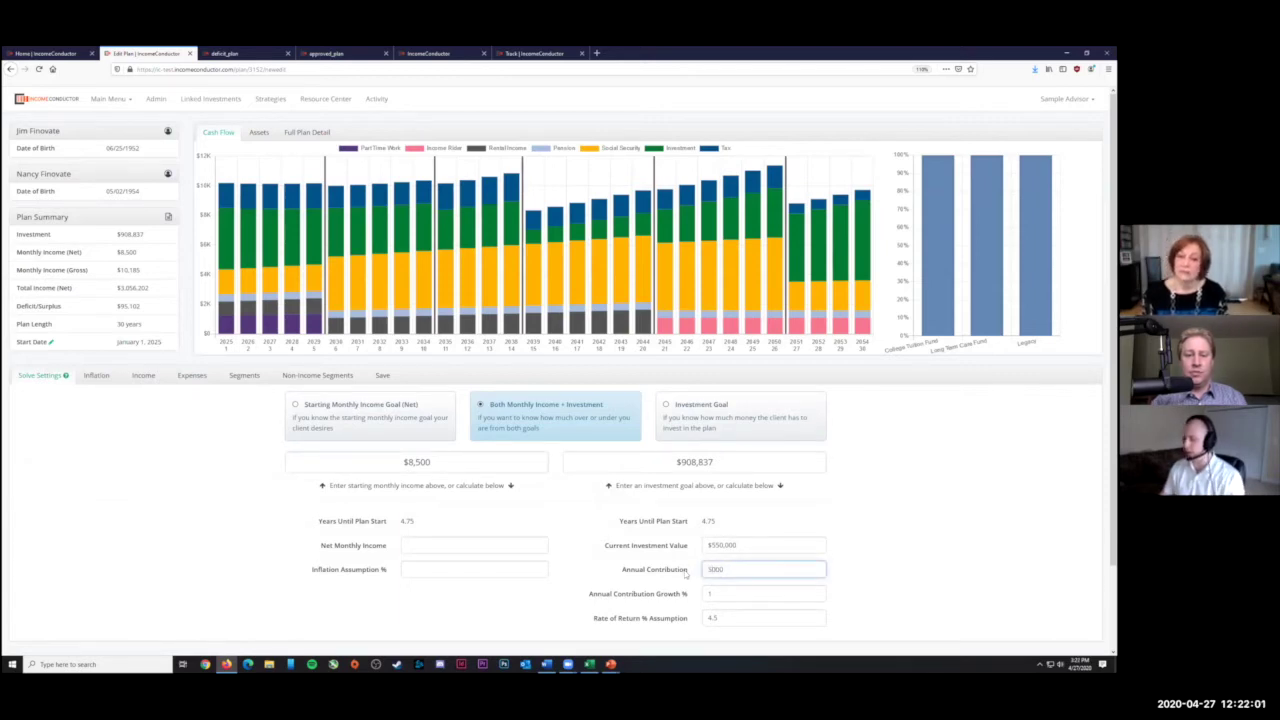
key(Tab)
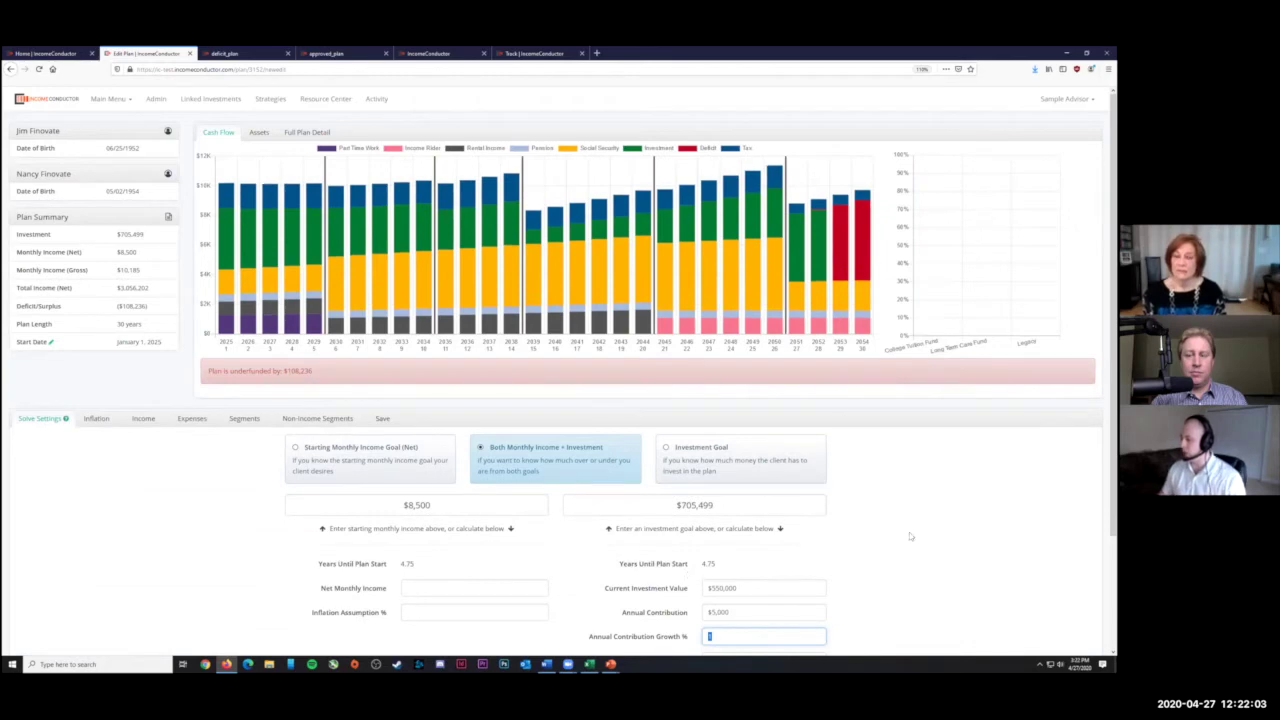
click(933, 504)
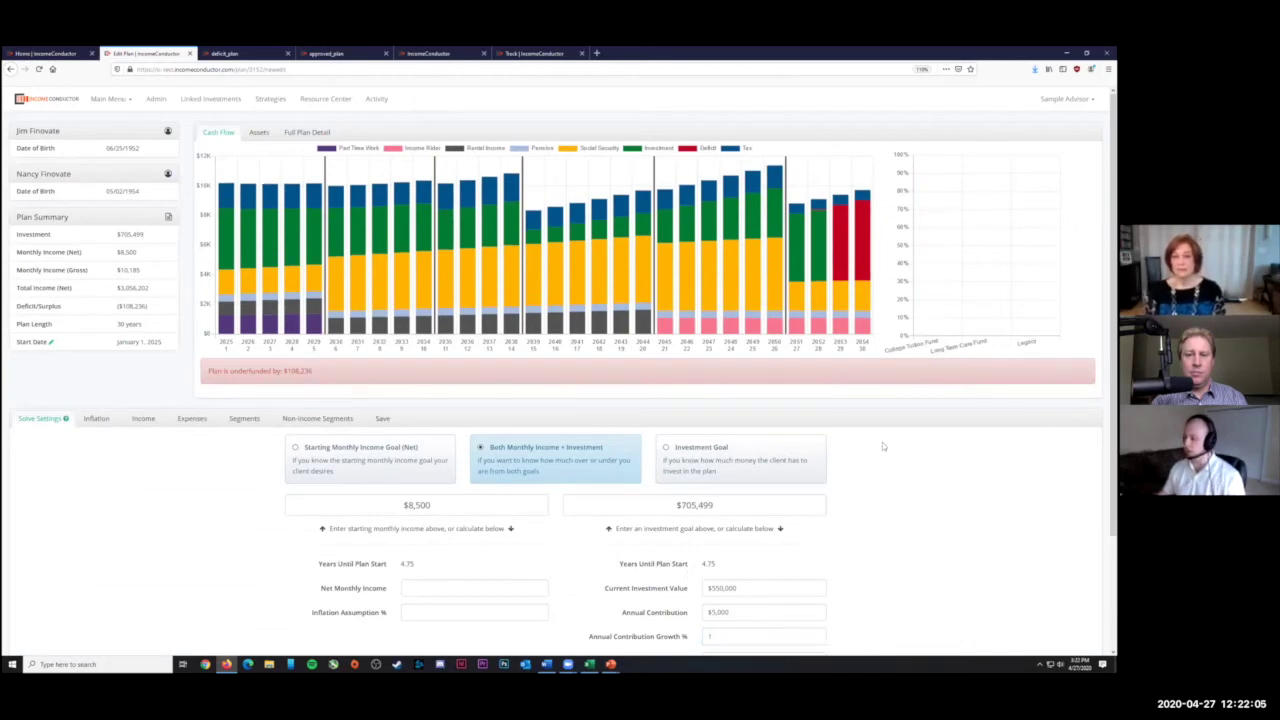
scroll(791, 569, down, 1)
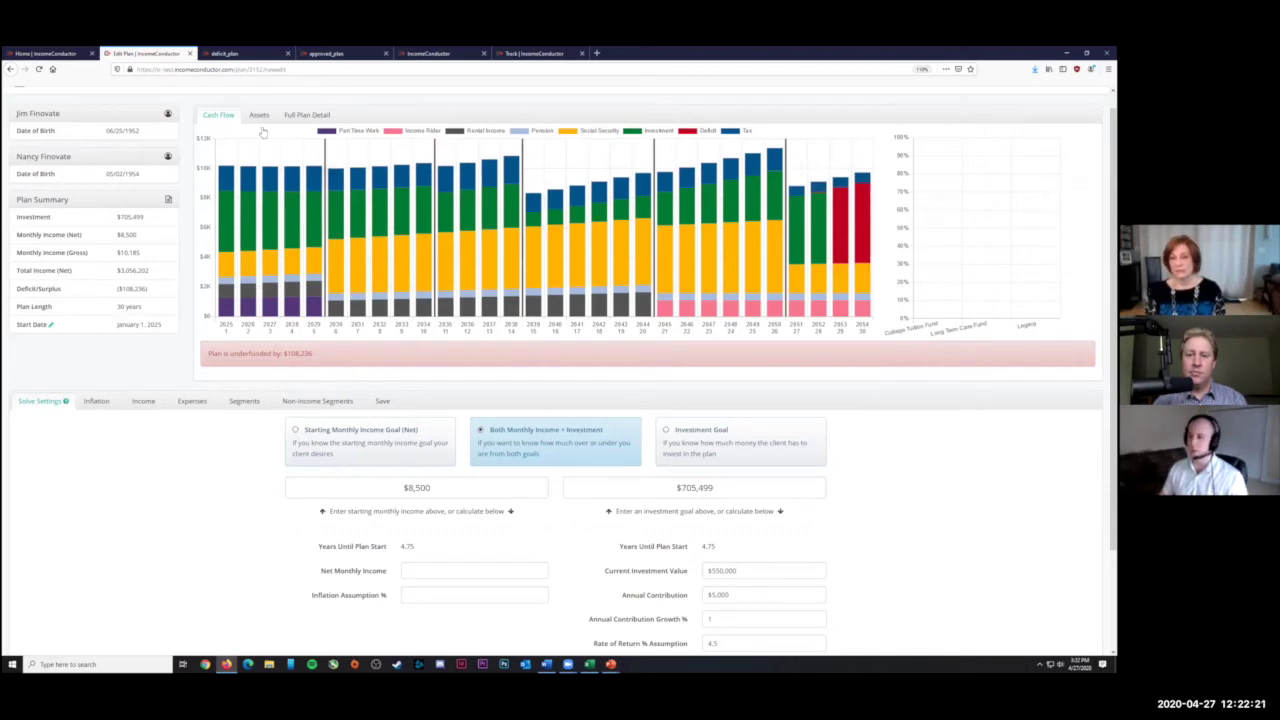
Read the deficit_plan report from its cover through the cash flow by segment to the options to eliminate a shortfall
click(254, 52)
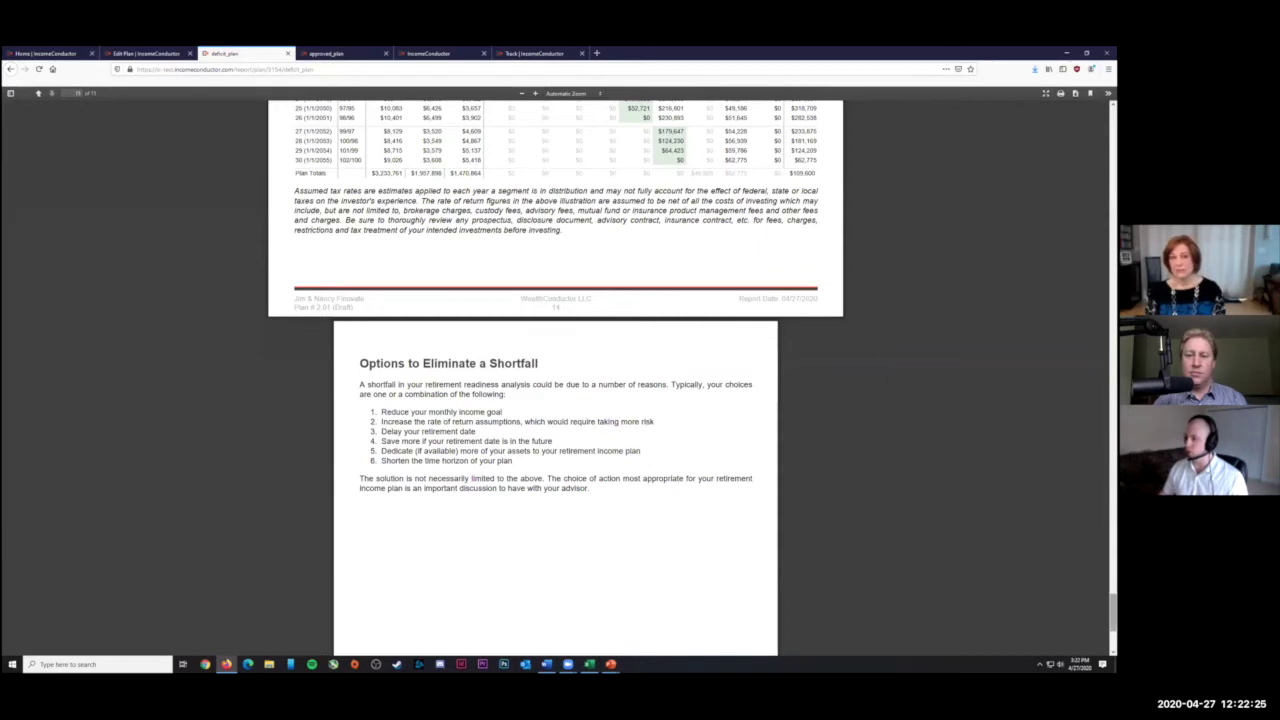
scroll(555, 380, up, 2)
key(Home)
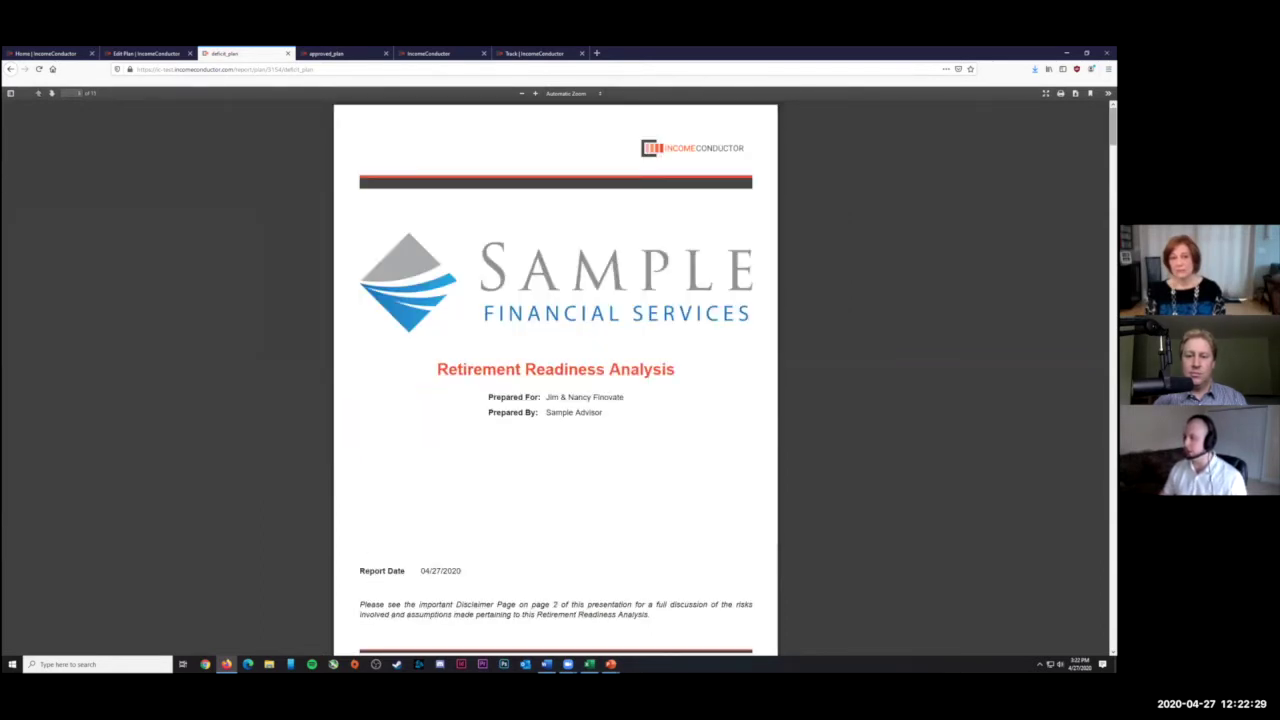
scroll(555, 380, down, 10)
scroll(894, 380, down, 10)
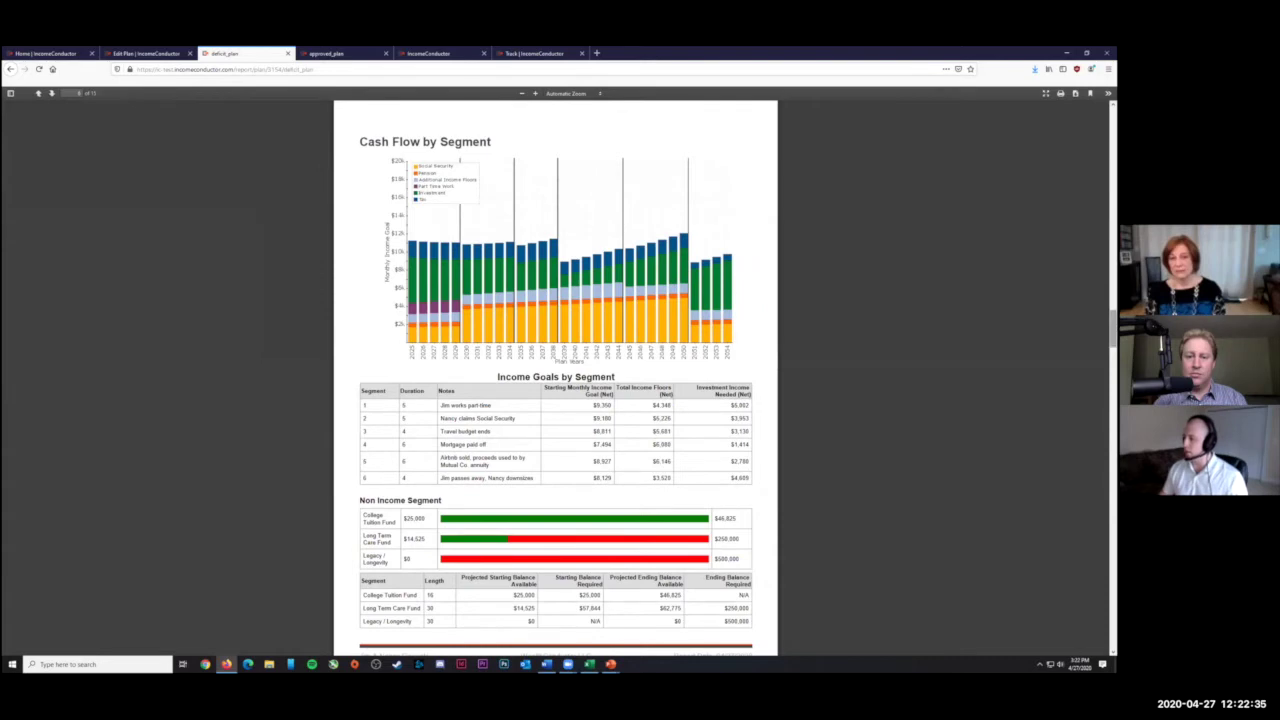
scroll(555, 380, down, 1)
scroll(626, 398, down, 15)
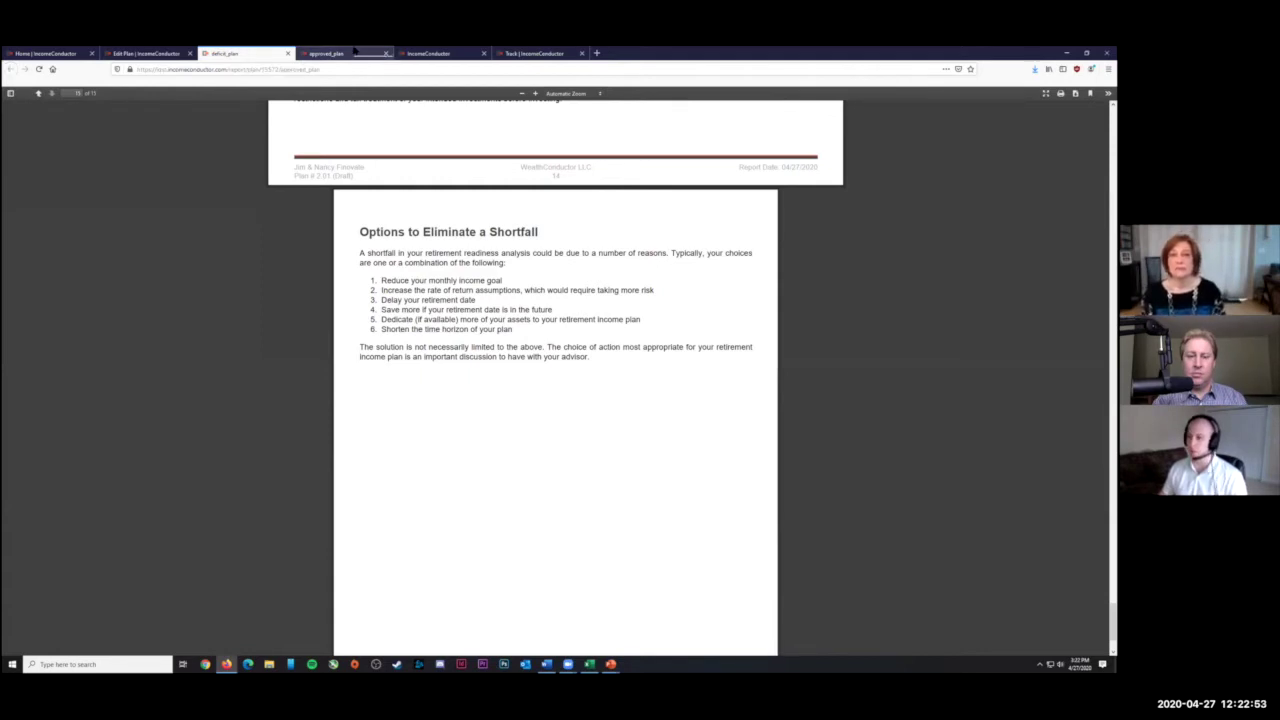
Read the approved_plan report from its cover through the assumptions, 1.5% loss illustration and plan summary to the acknowledgements page
click(353, 52)
scroll(555, 380, up, 10)
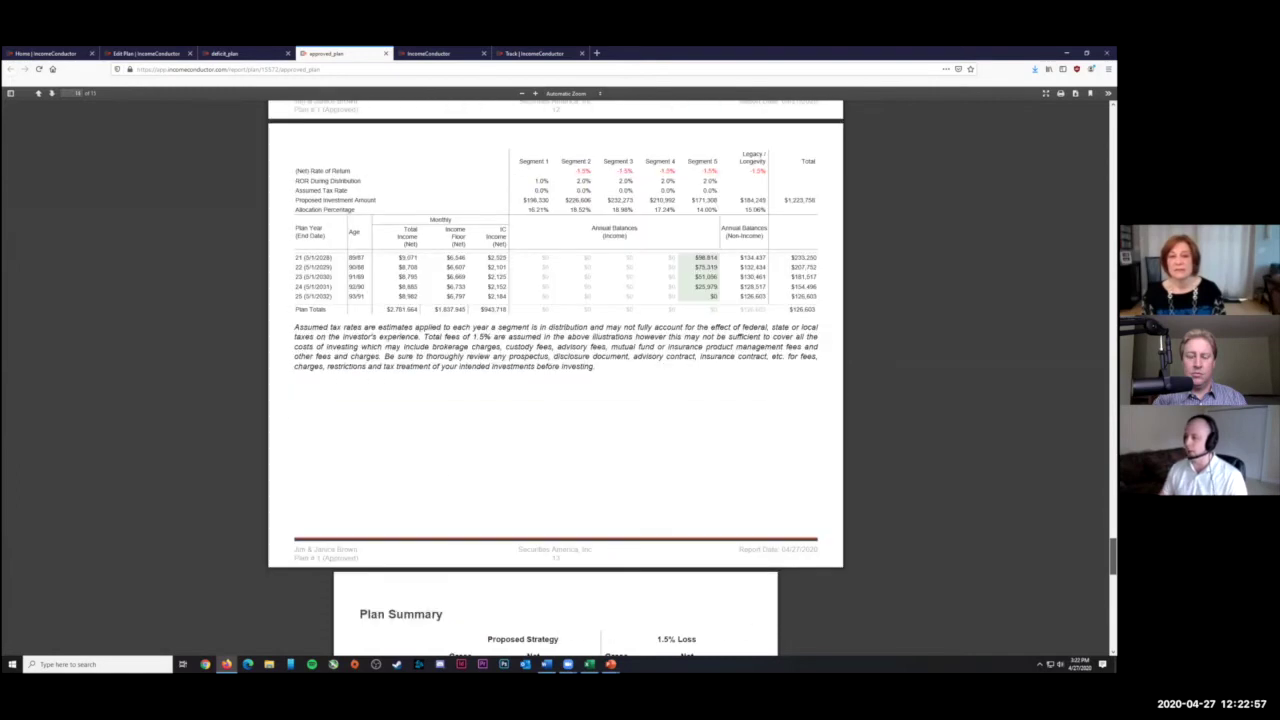
key(Home)
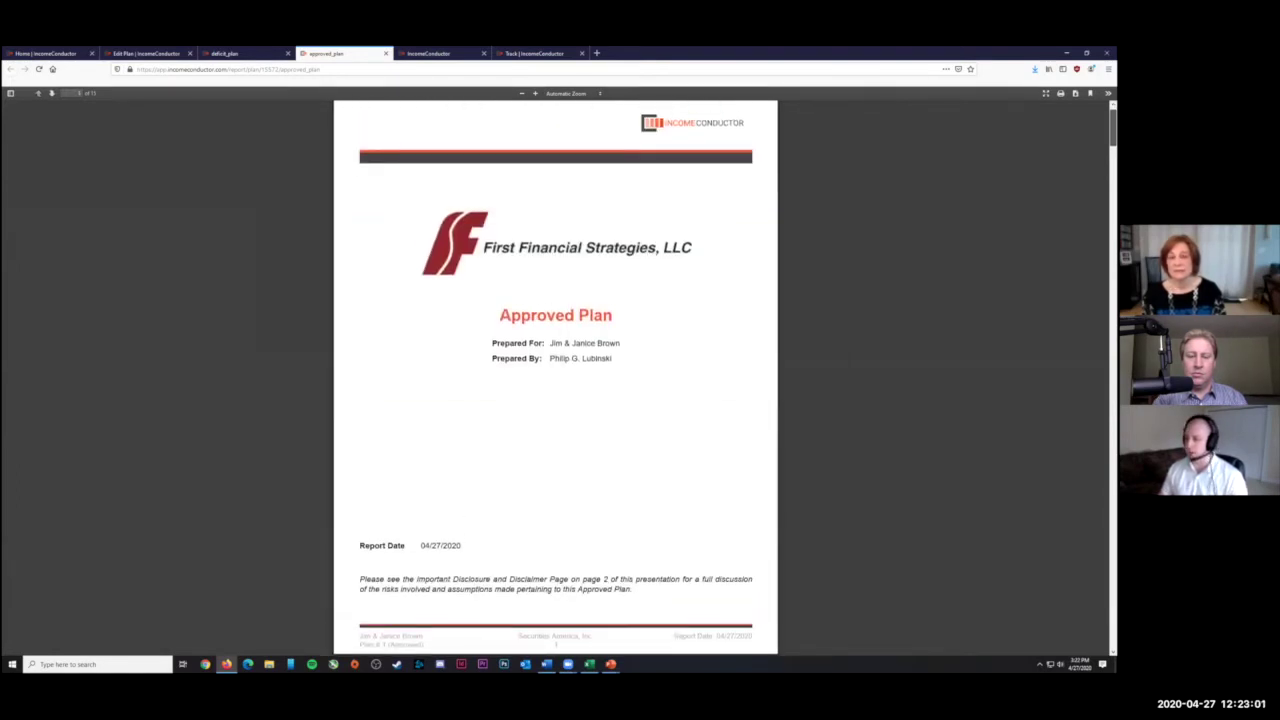
scroll(555, 380, down, 4)
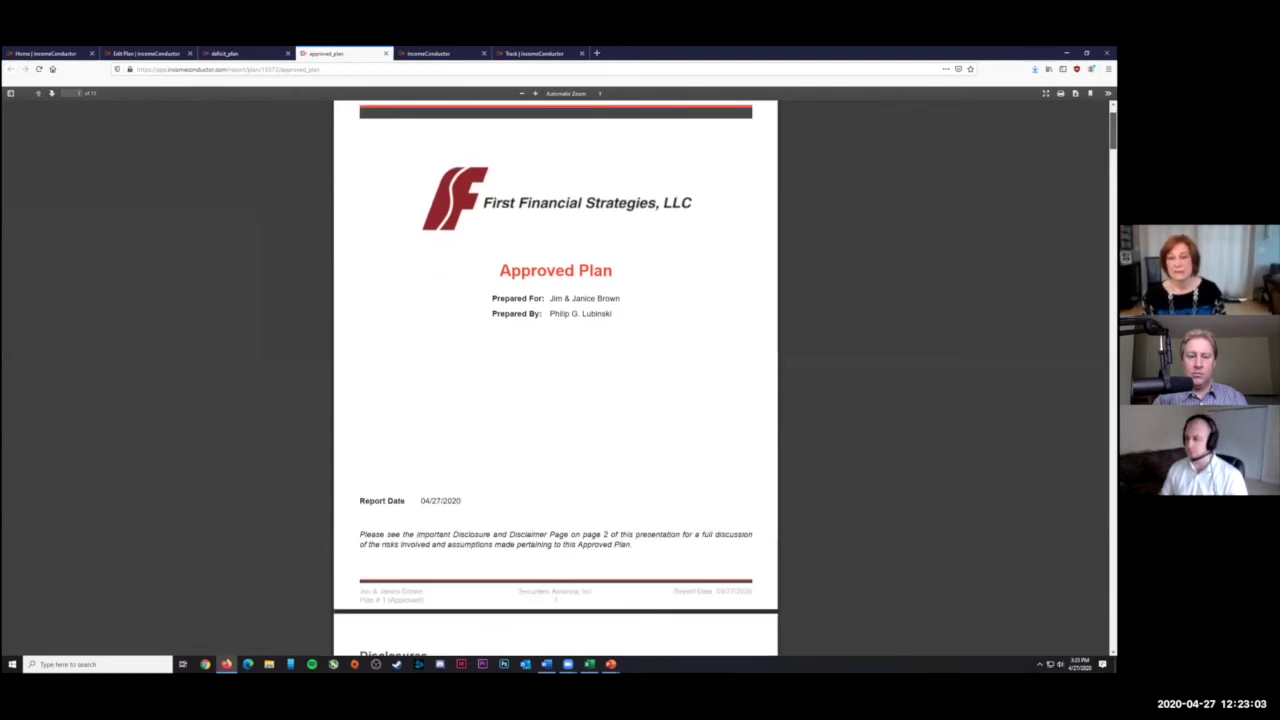
scroll(555, 380, down, 10)
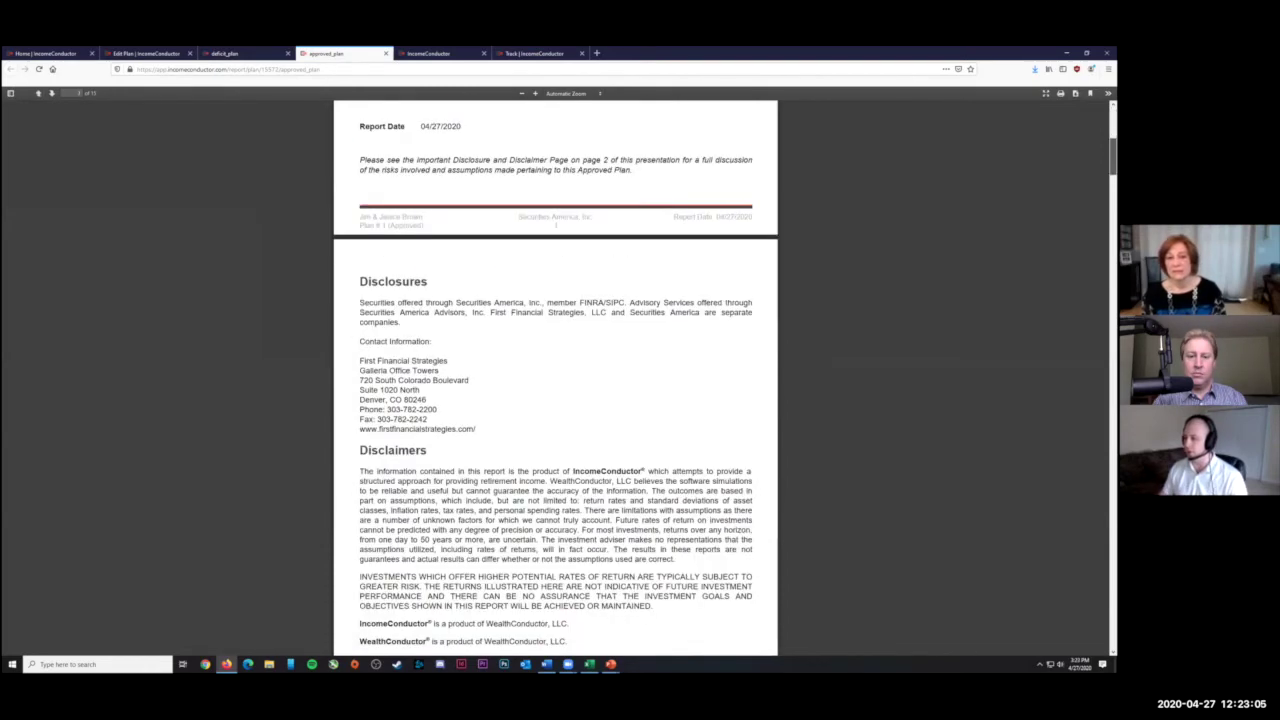
scroll(555, 380, down, 1)
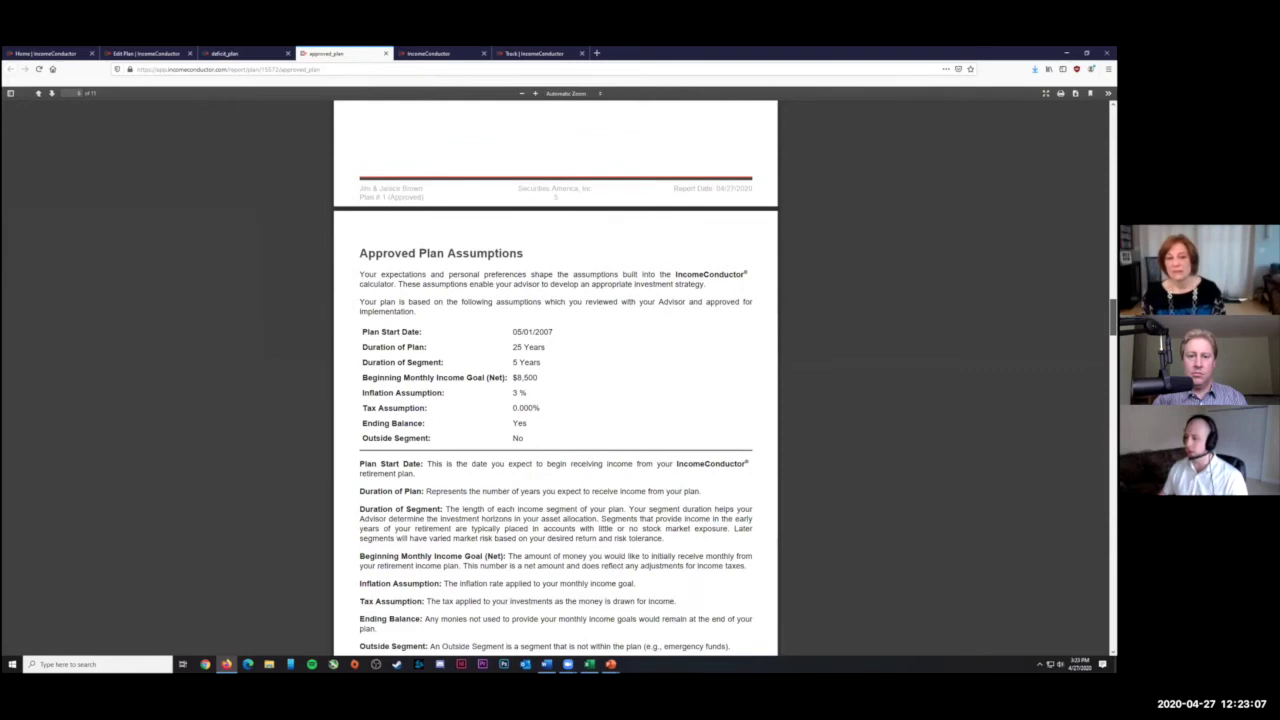
scroll(555, 380, down, 20)
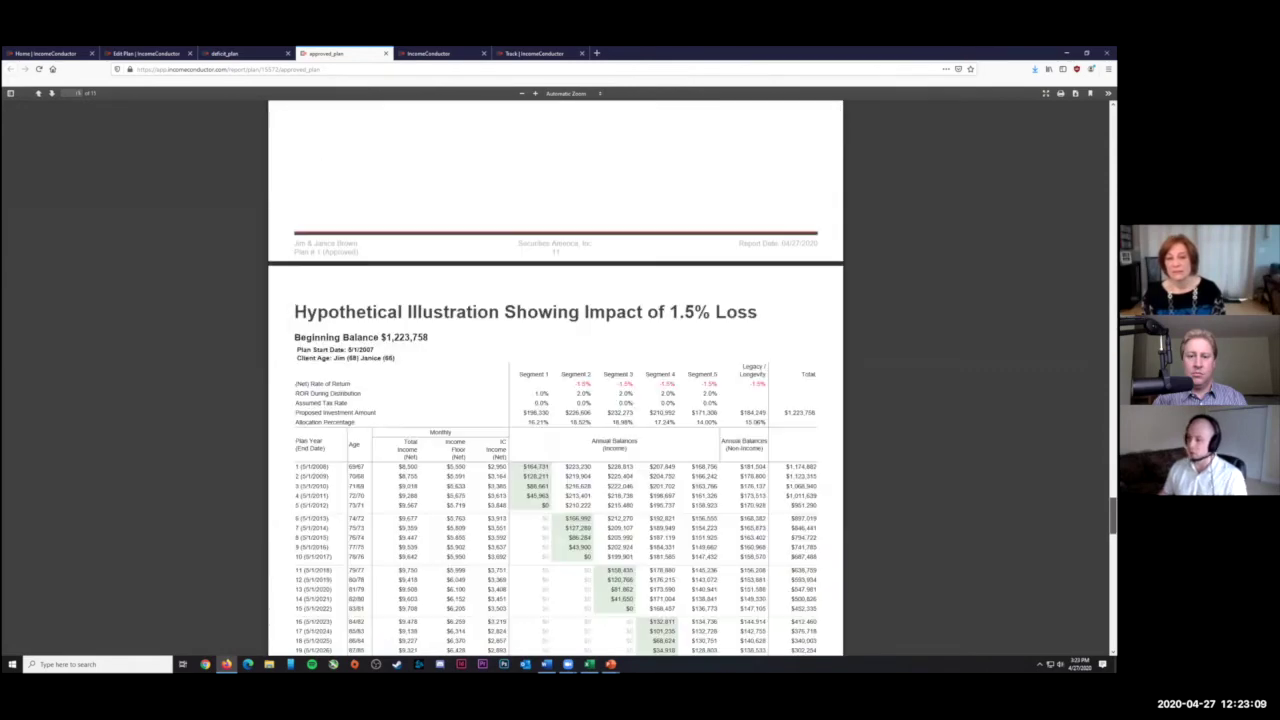
scroll(555, 380, down, 14)
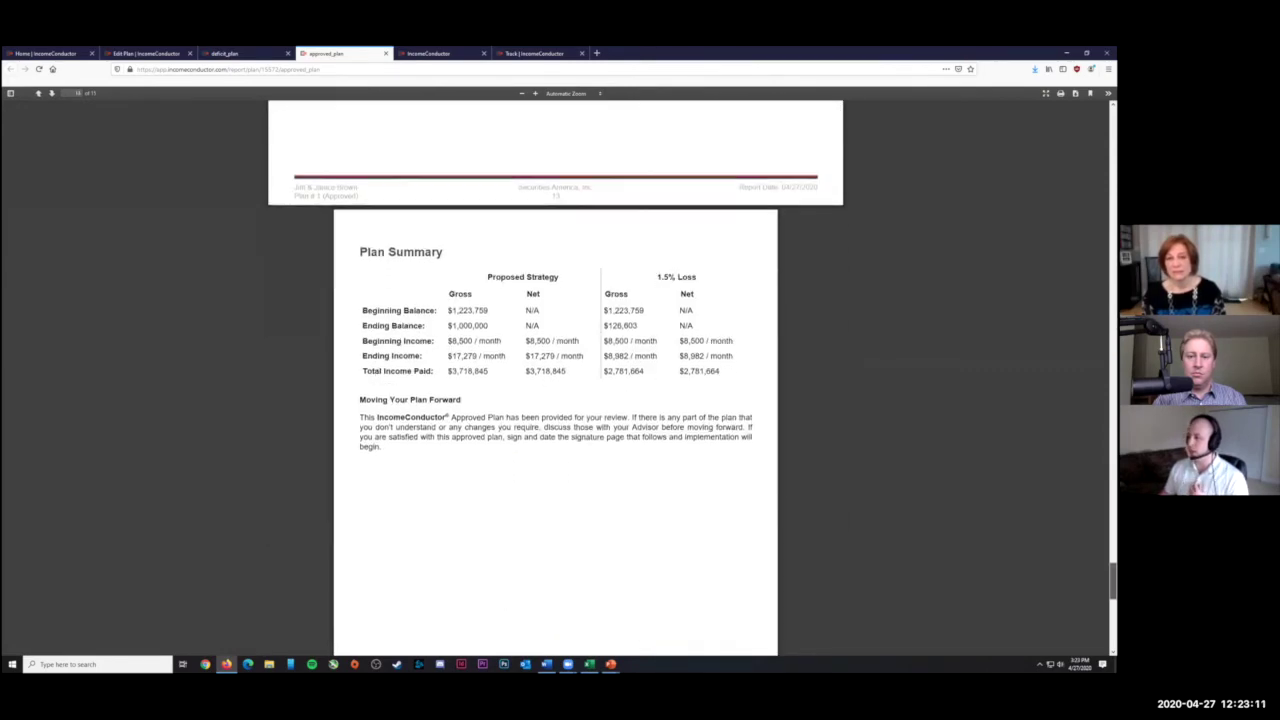
scroll(950, 495, down, 10)
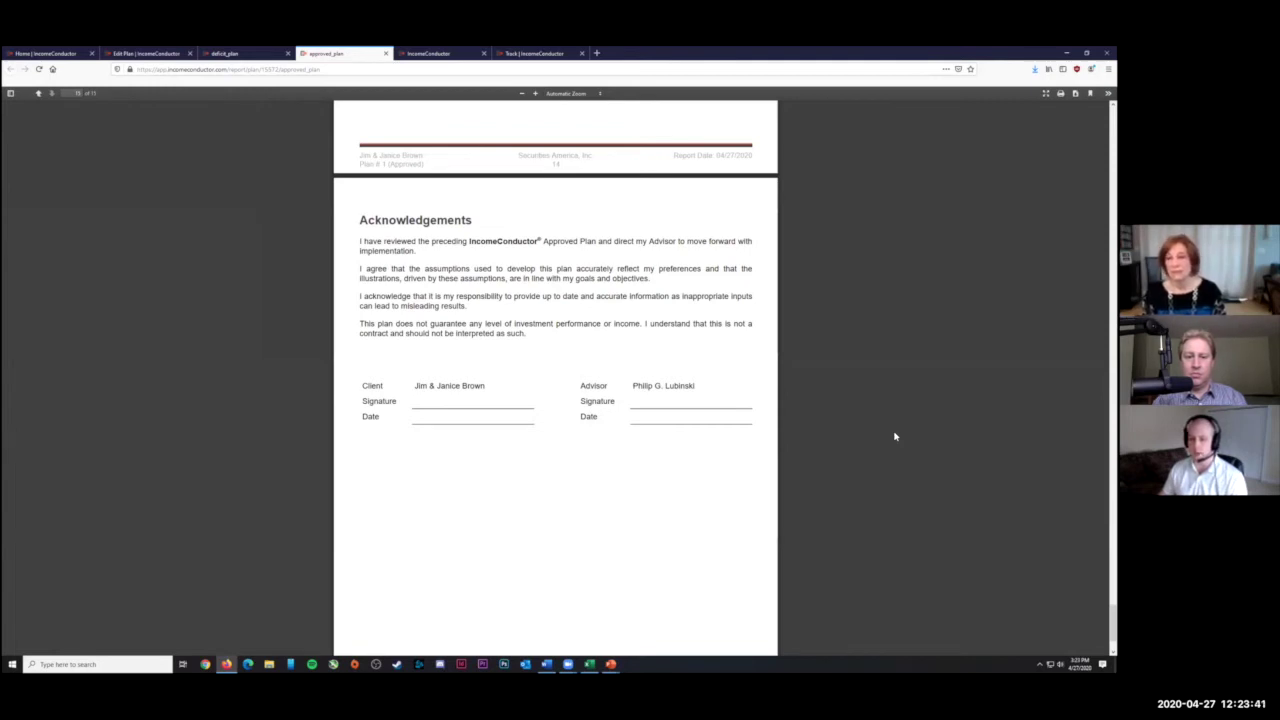
Go back in the approved plan report to the hypothetical illustration of the IncomeConductor strategy and examine its segment balances
key(alt+Tab)
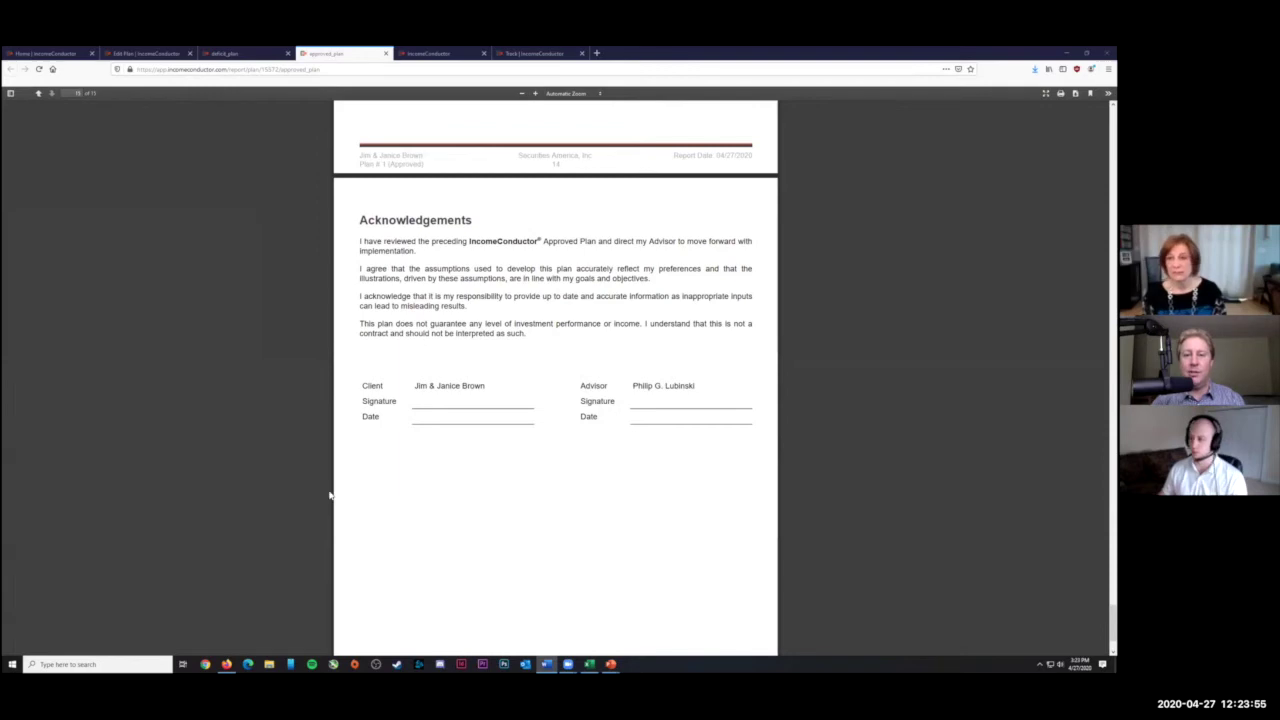
scroll(555, 400, up, 6)
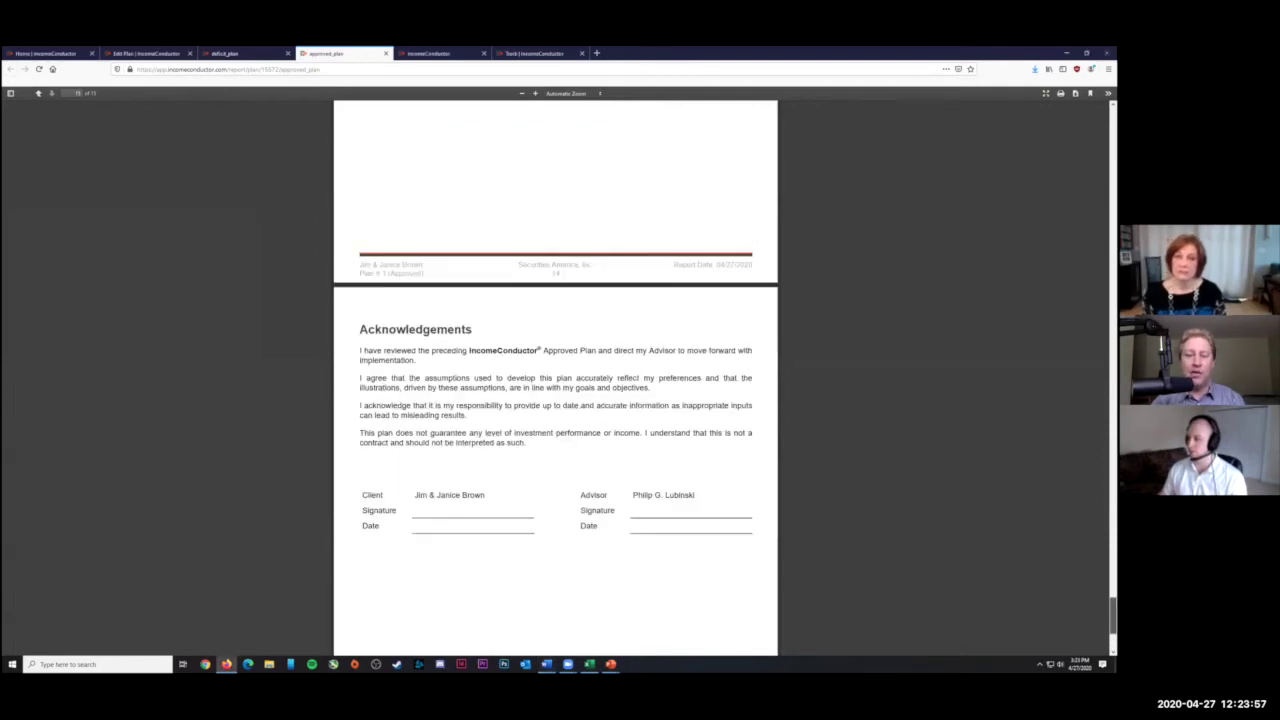
scroll(555, 400, up, 15)
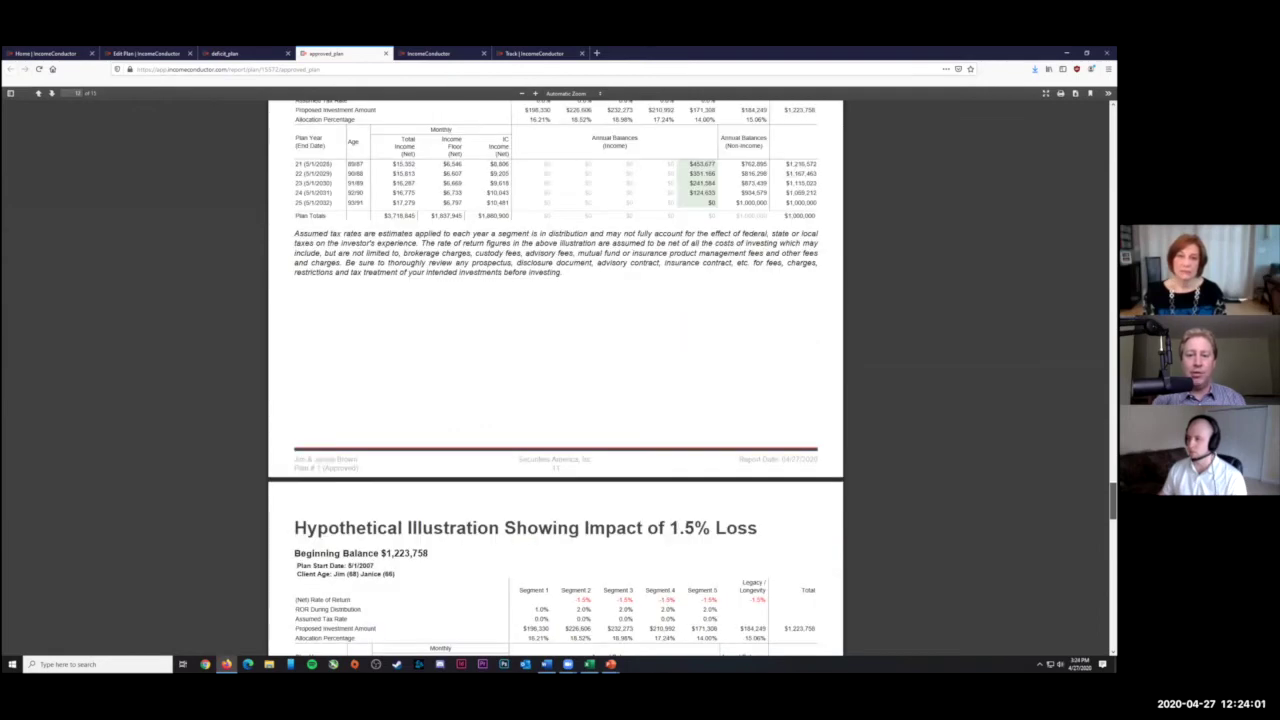
scroll(555, 400, up, 3)
scroll(555, 400, up, 3)
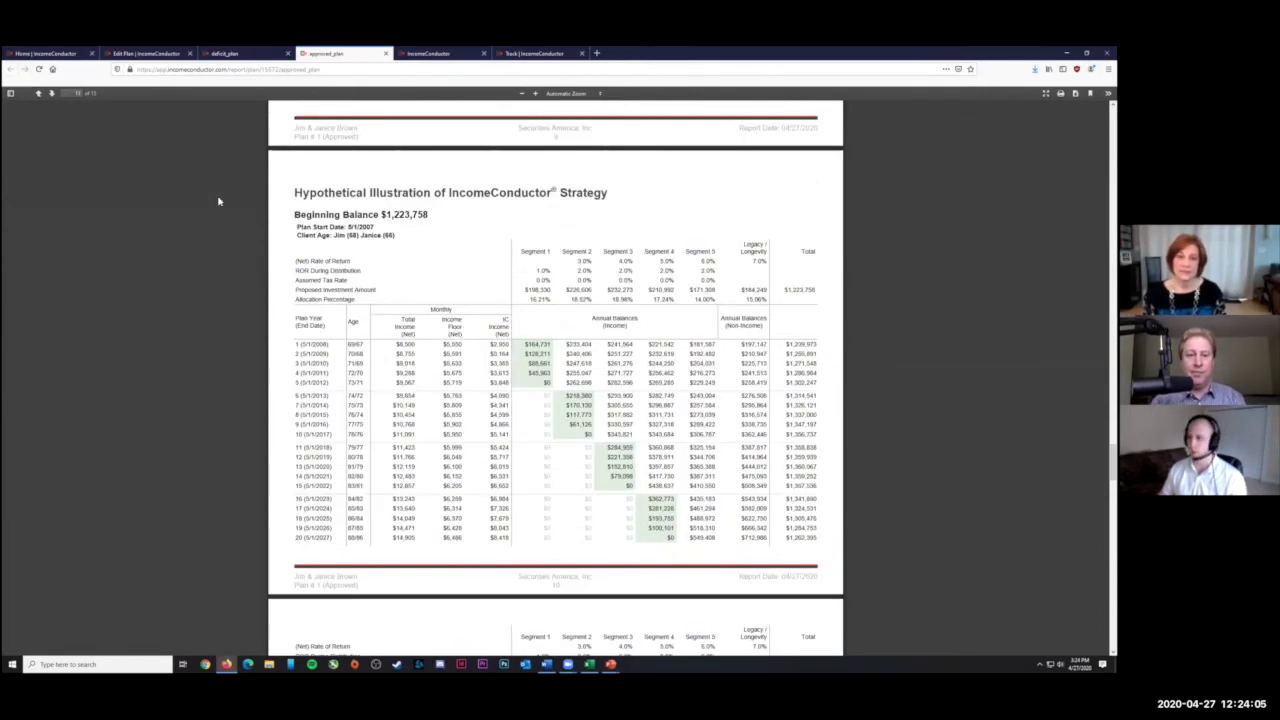
Start a Quovo account-linking invitation for the client, search for "fidelity", add Fidelity NetBenefits, and dismiss the invitation unsent
click(450, 53)
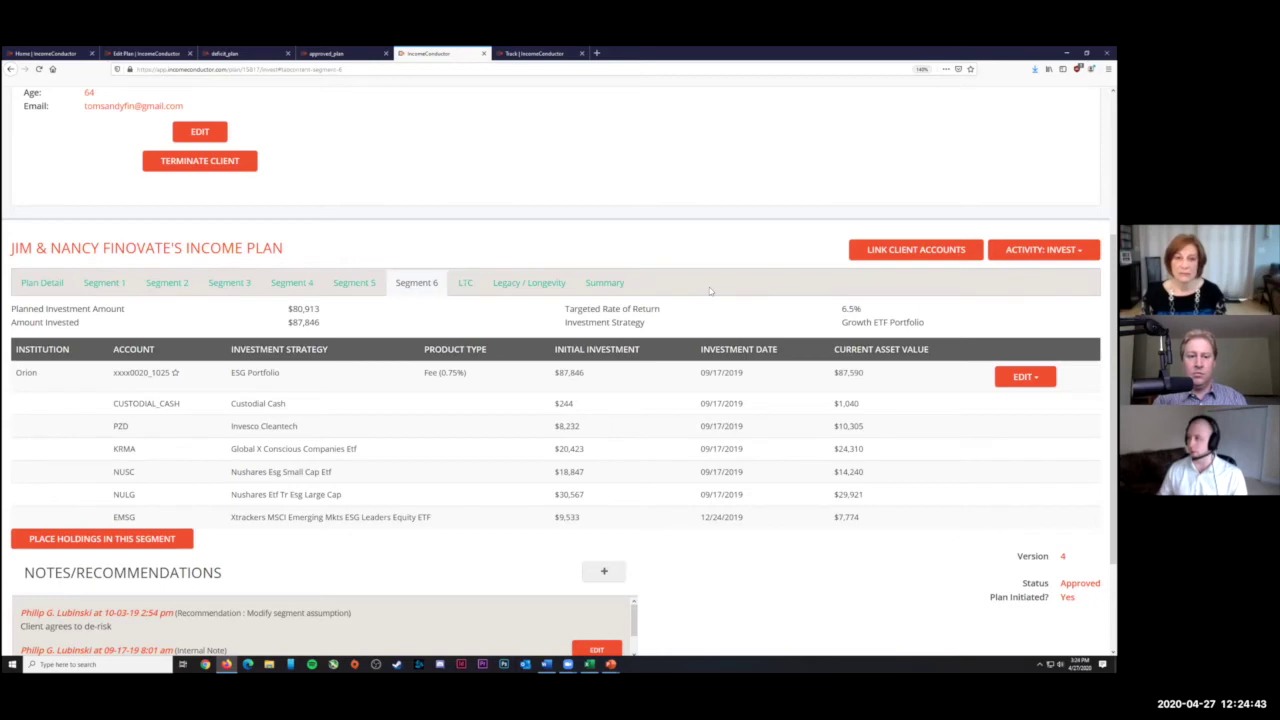
click(866, 257)
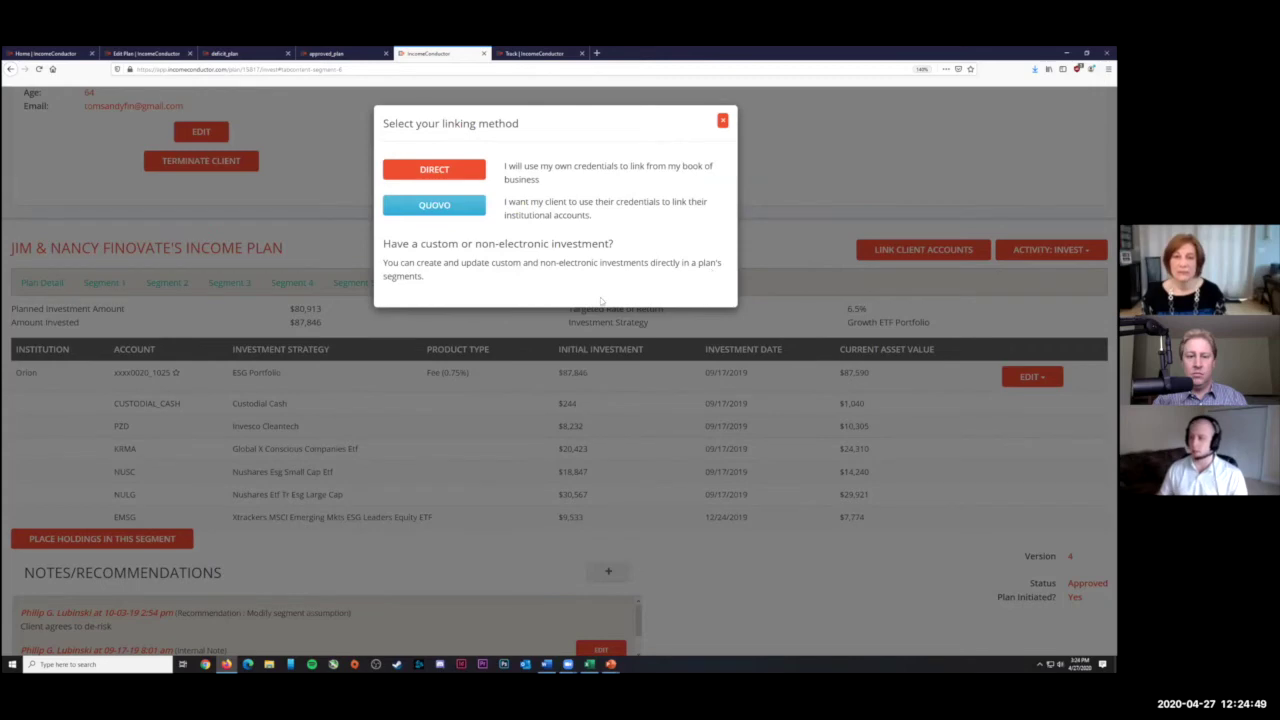
click(723, 124)
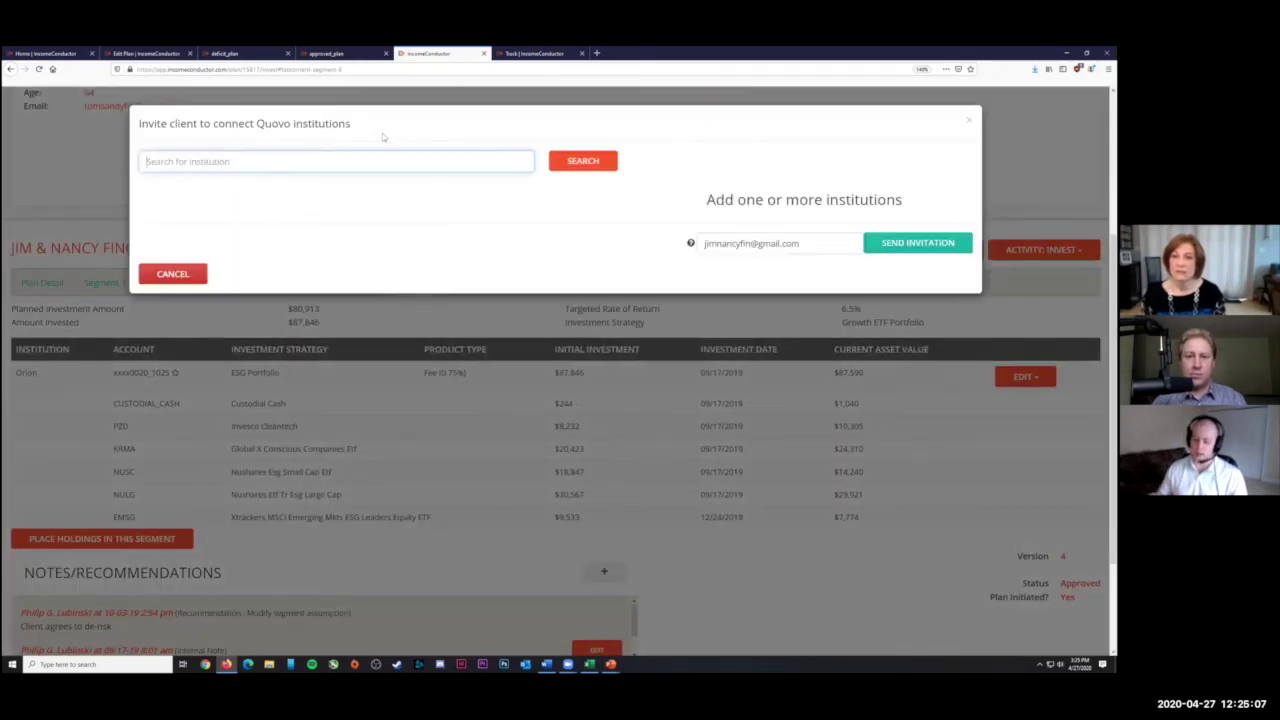
text(fidelity)
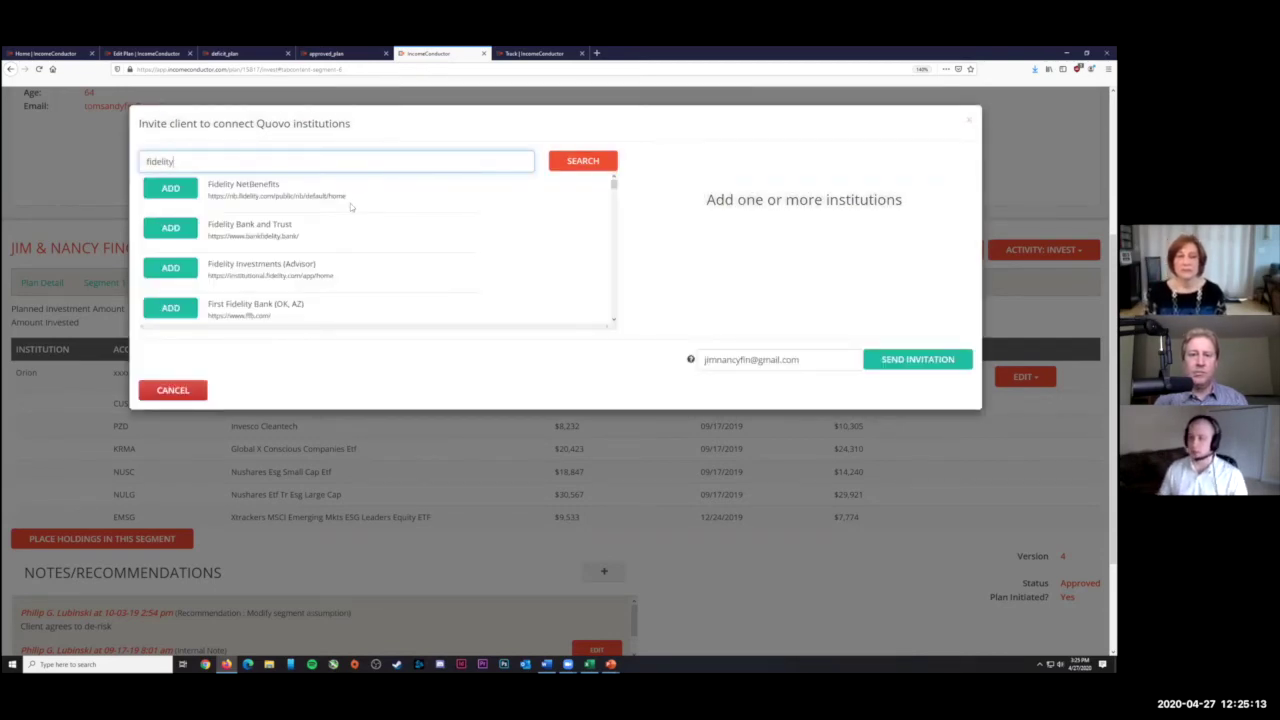
click(170, 188)
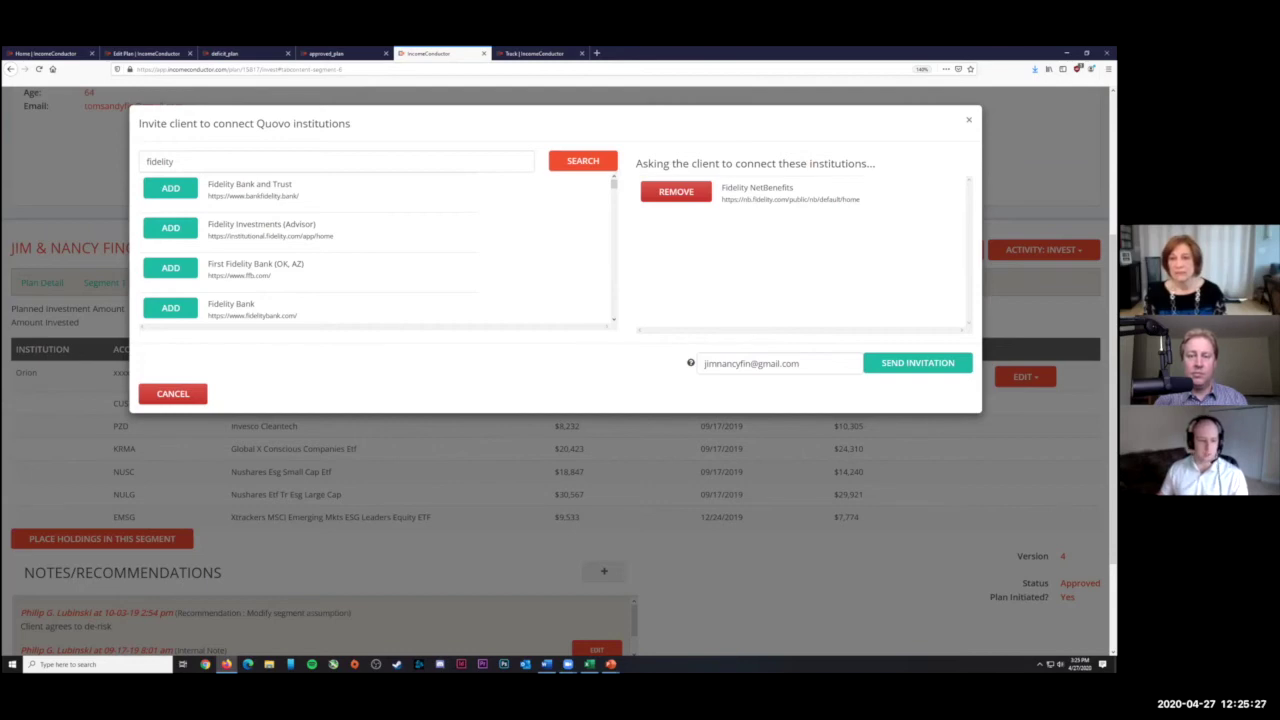
key(Escape)
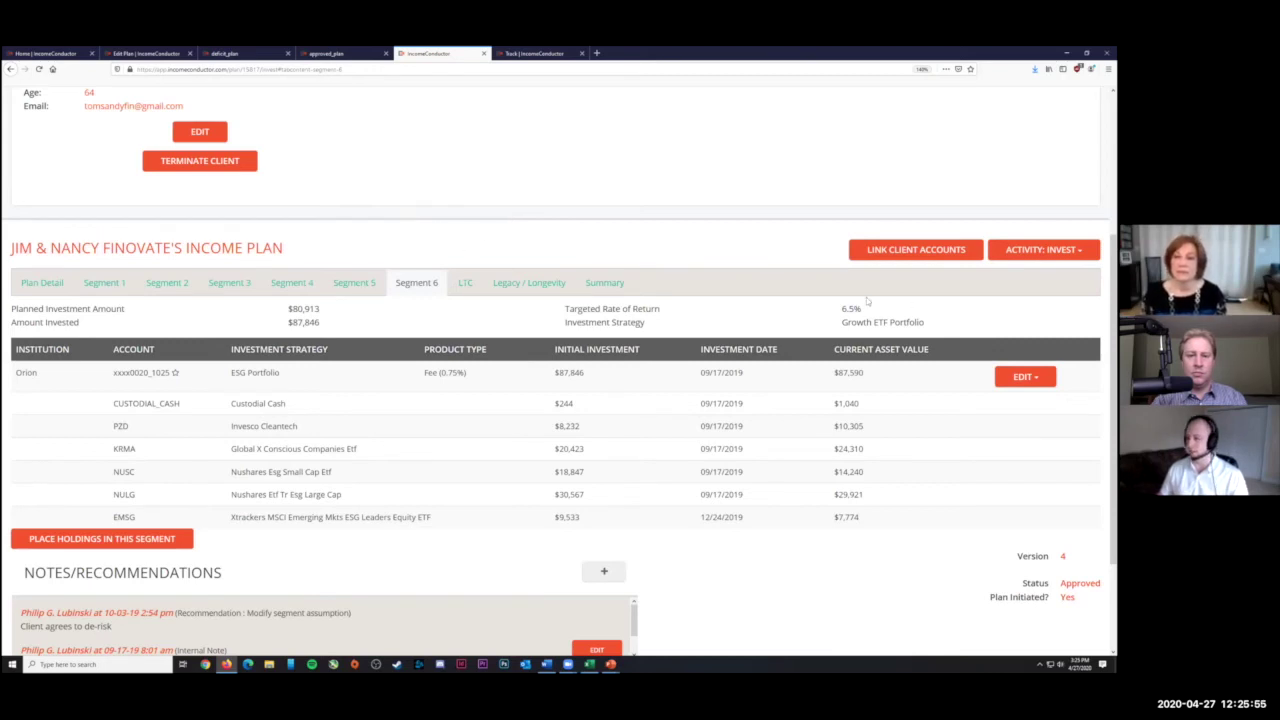
Examine the Add Recommendation form on the tracked income plan, comparing the illustrated values with the actual ones
scroll(555, 370, up, 1)
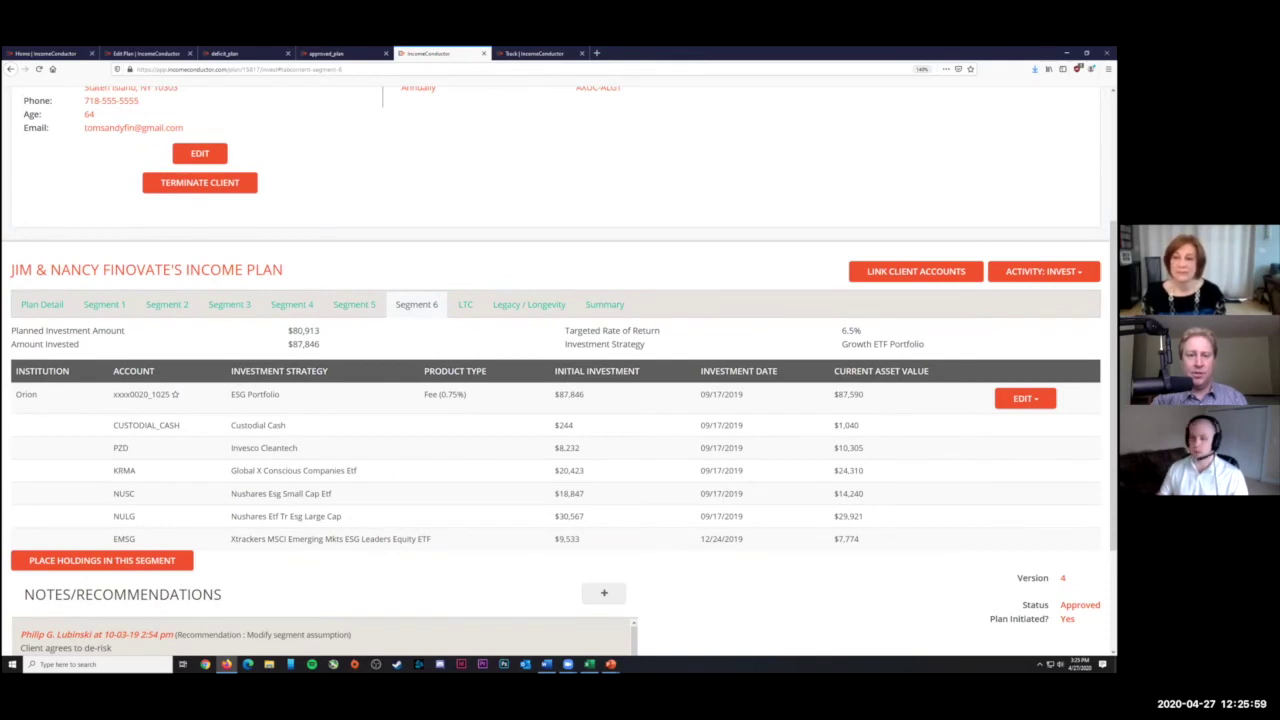
key(ctrl+Tab)
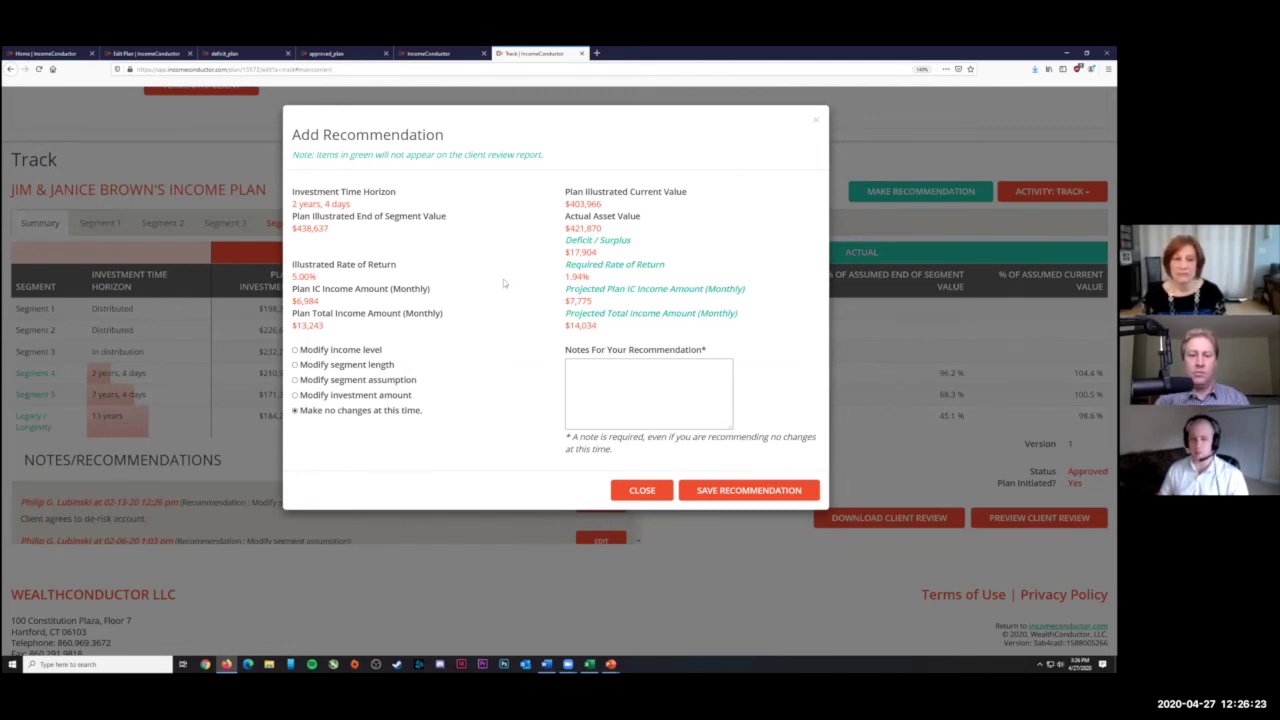
drag(500, 283, 573, 277)
click(585, 279)
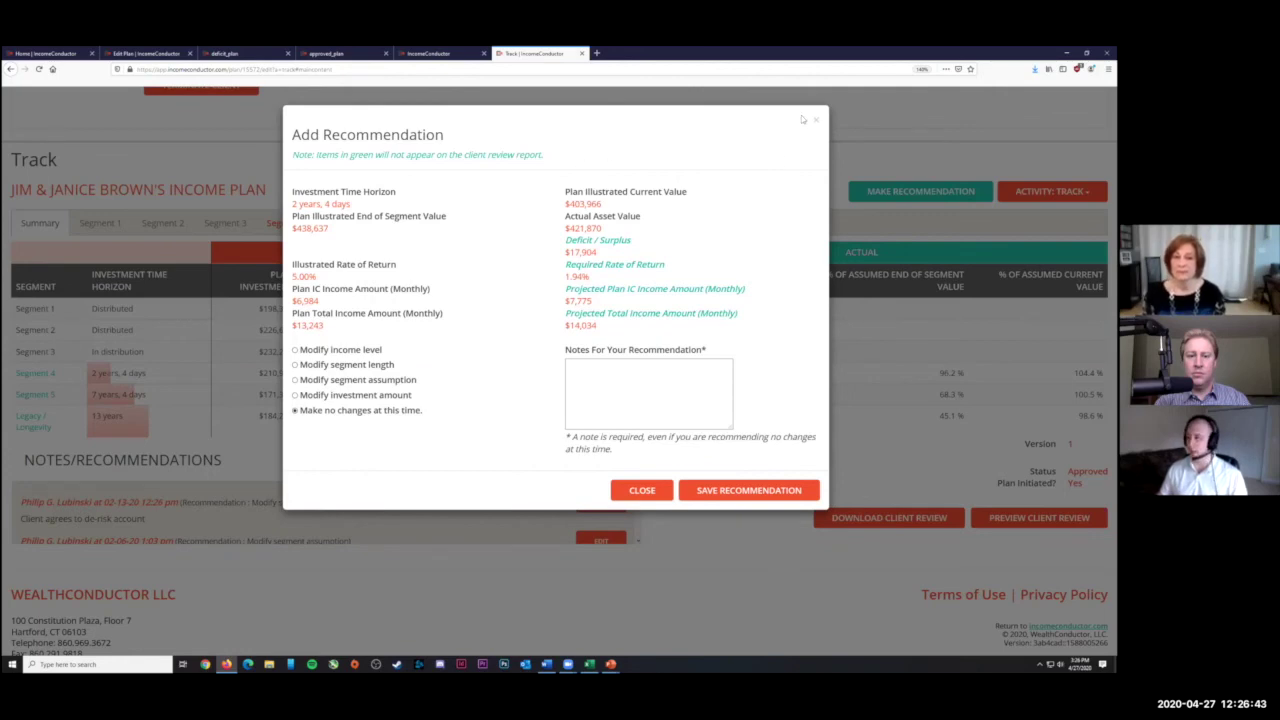
Download the client review for the tracked plan and read it from the cover through the disclosures to the Plan Assumptions table
click(888, 530)
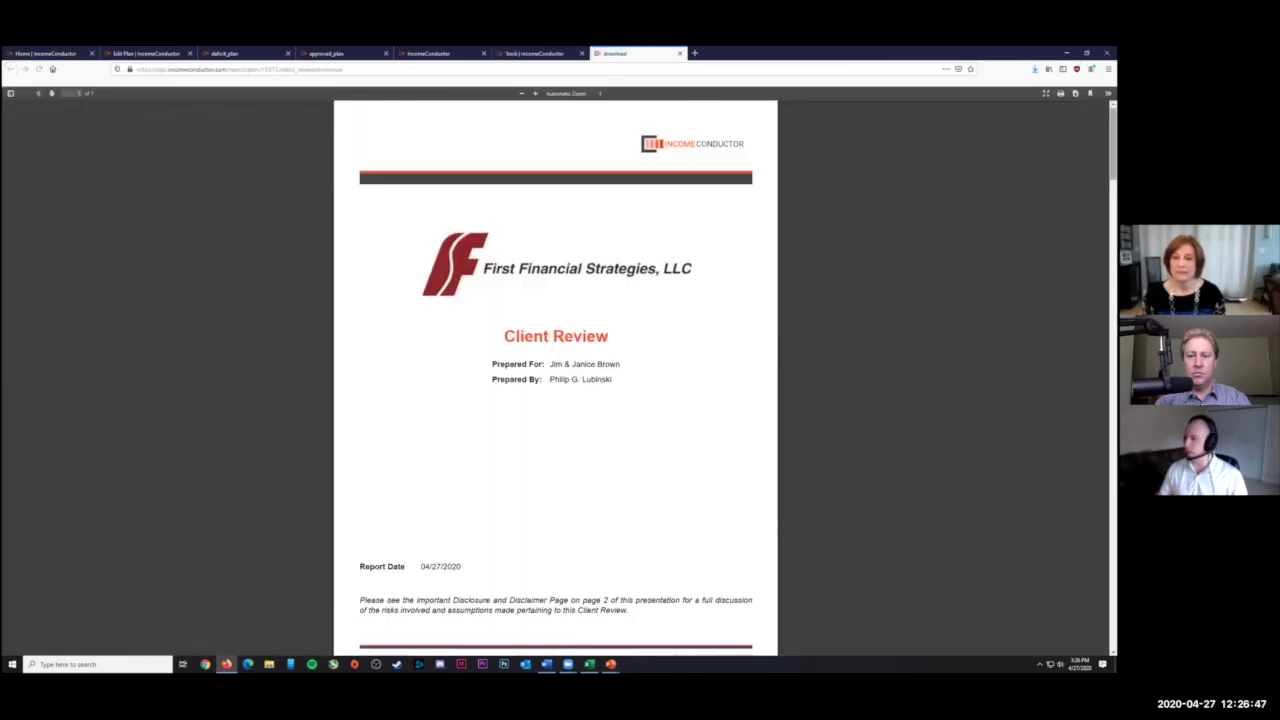
scroll(555, 380, down, 2)
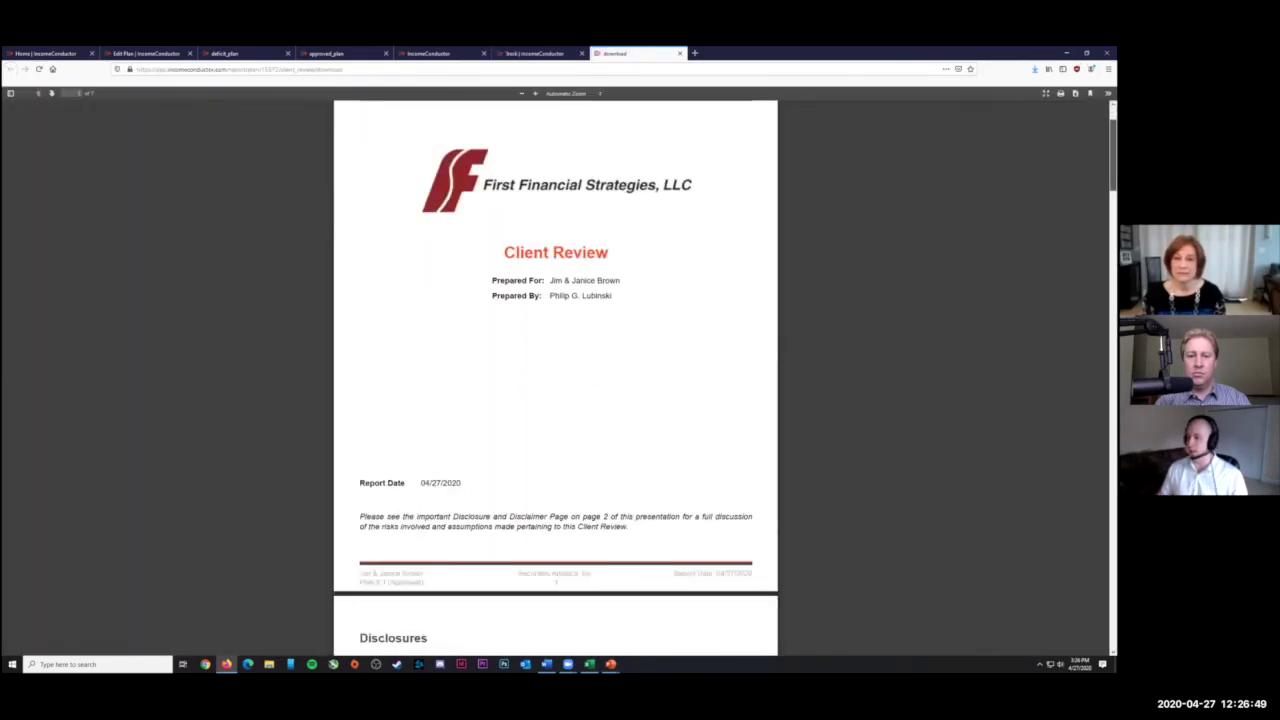
scroll(875, 378, down, 6)
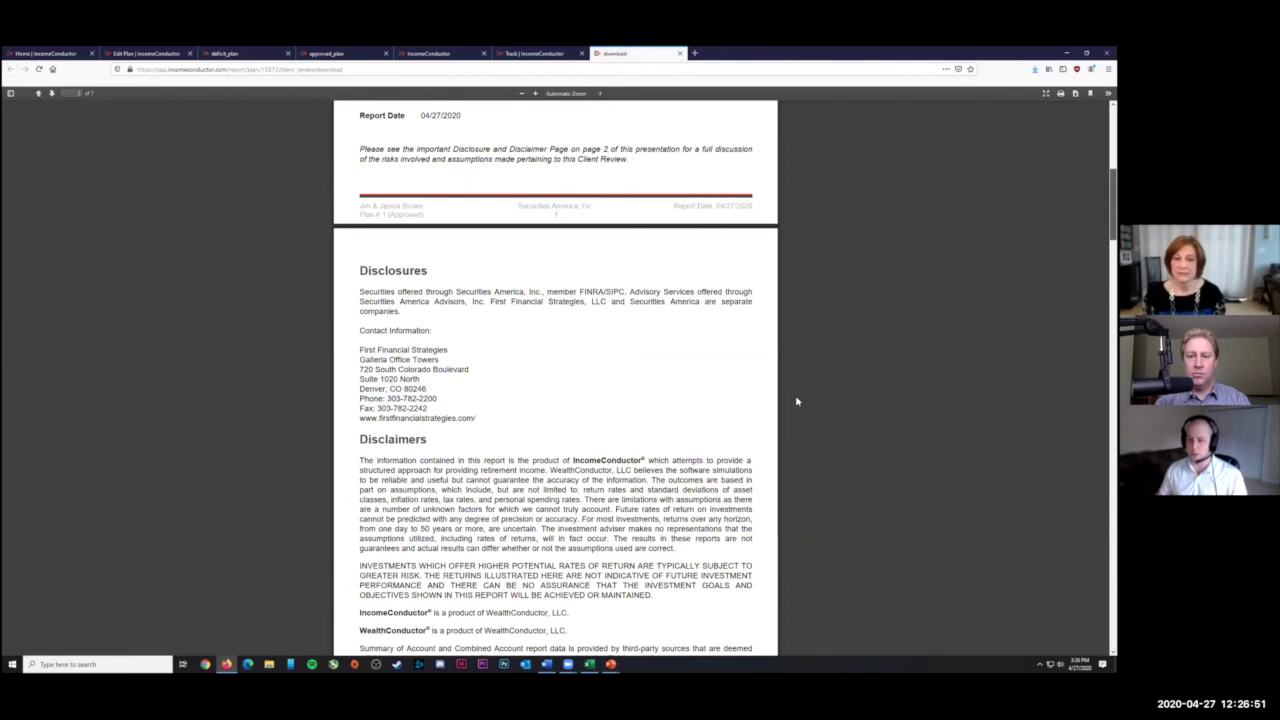
scroll(792, 398, down, 2)
scroll(785, 394, down, 8)
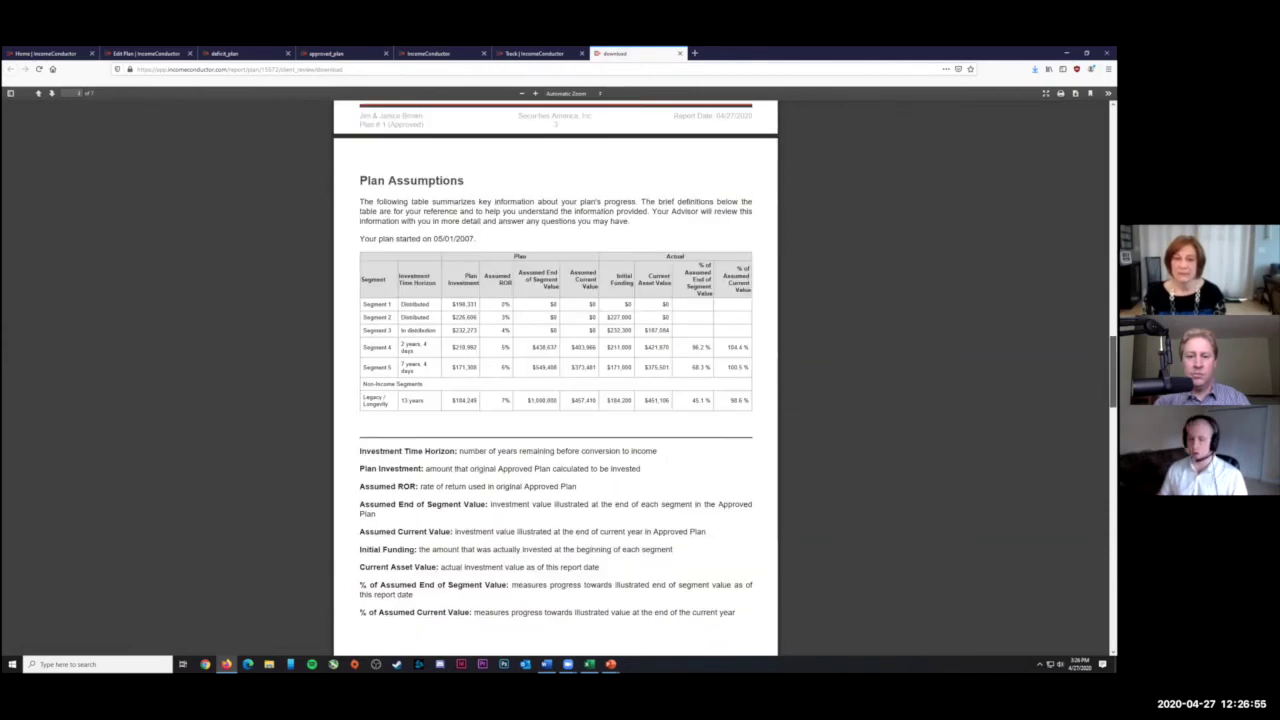
scroll(916, 403, down, 1)
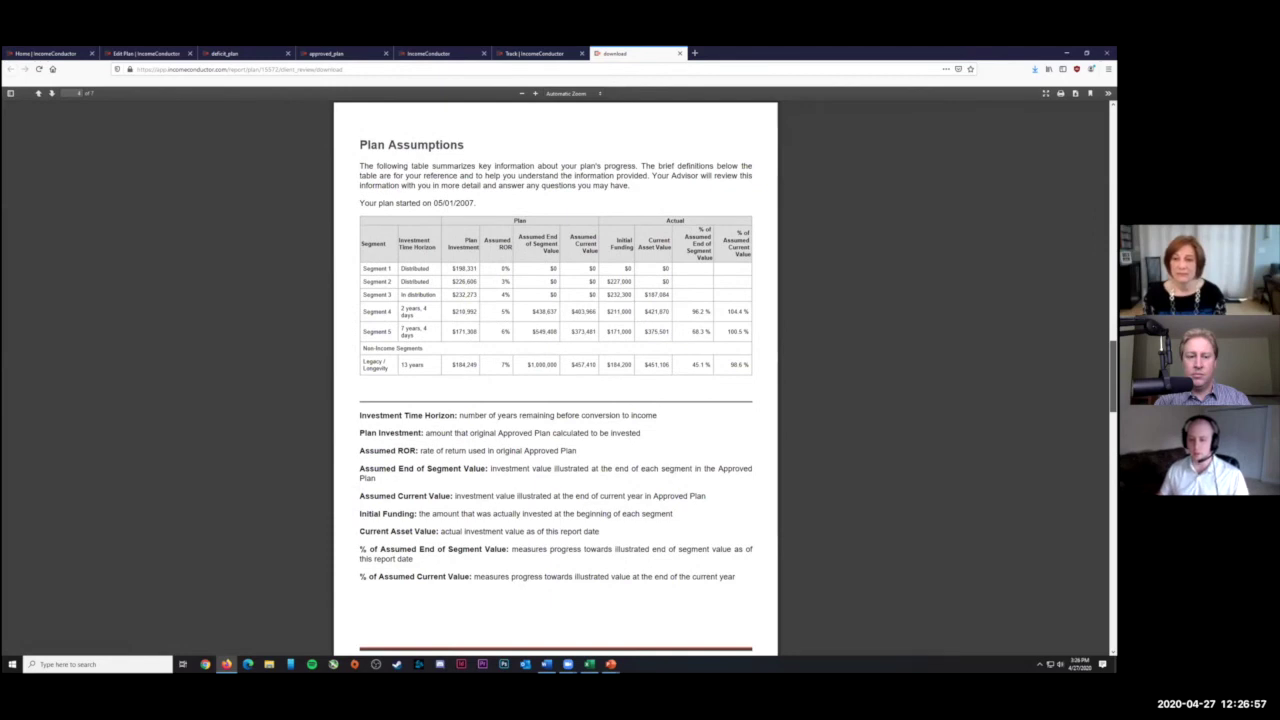
Read the rest of the client review, covering the Notes & Recommendations history and the Acknowledgements signature page
scroll(725, 376, down, 1)
scroll(555, 380, down, 2)
scroll(555, 380, down, 6)
scroll(555, 380, down, 8)
scroll(555, 380, down, 7)
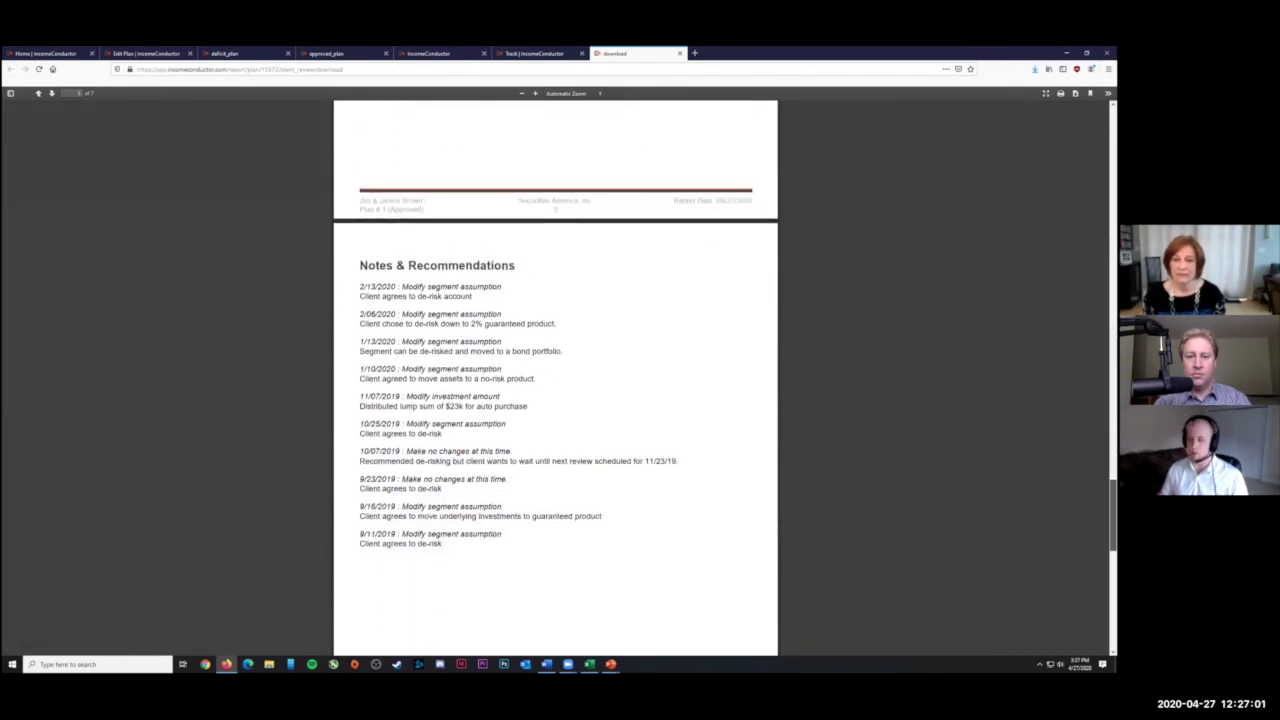
scroll(555, 380, down, 3)
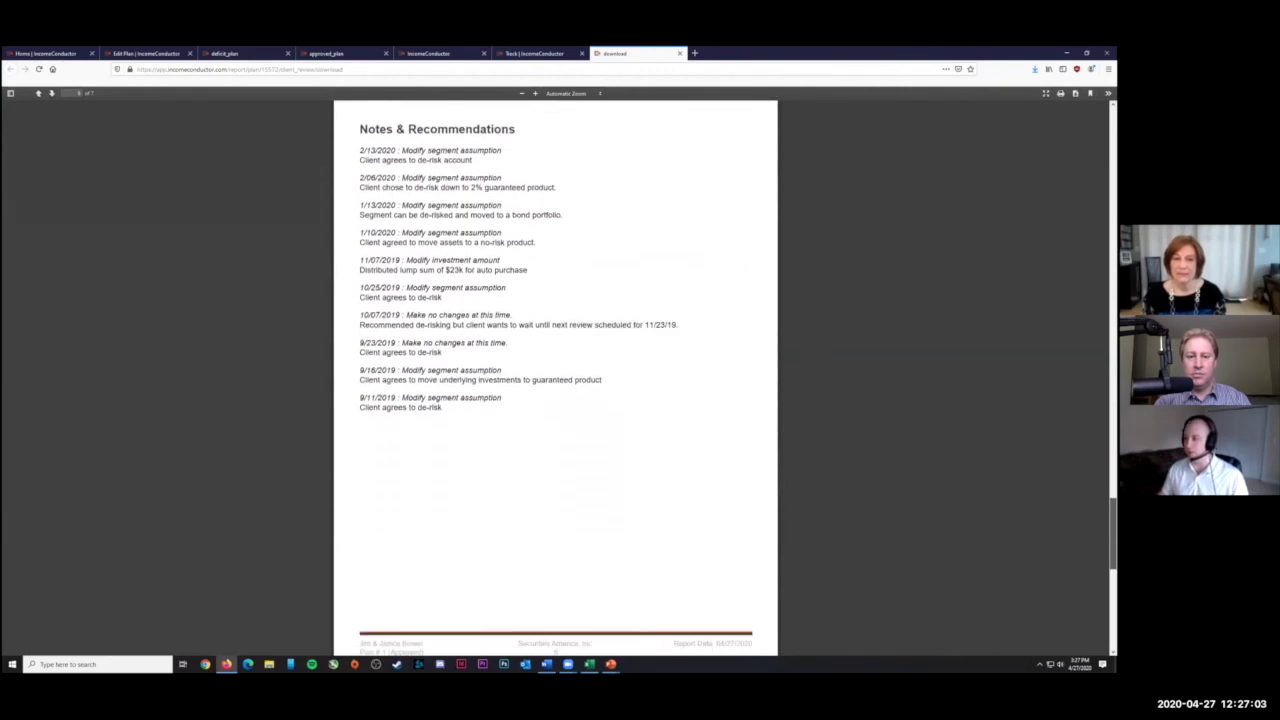
scroll(555, 380, down, 2)
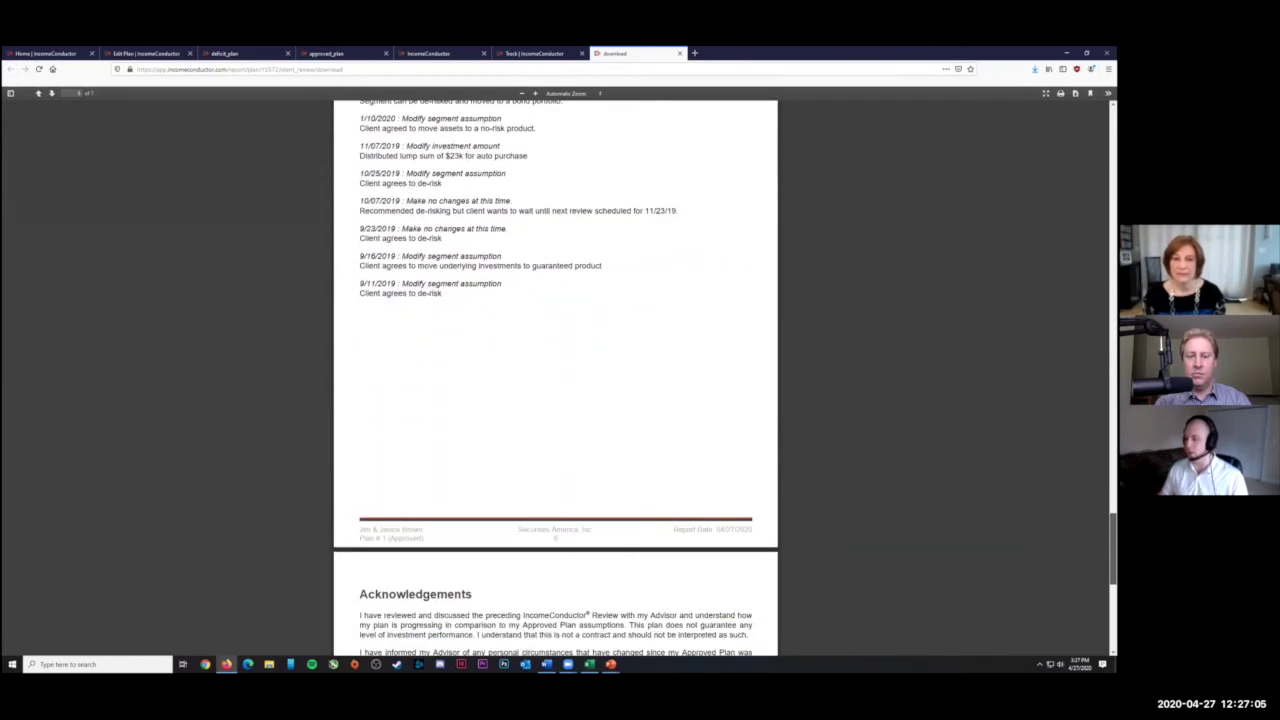
scroll(555, 380, down, 6)
scroll(611, 544, down, 2)
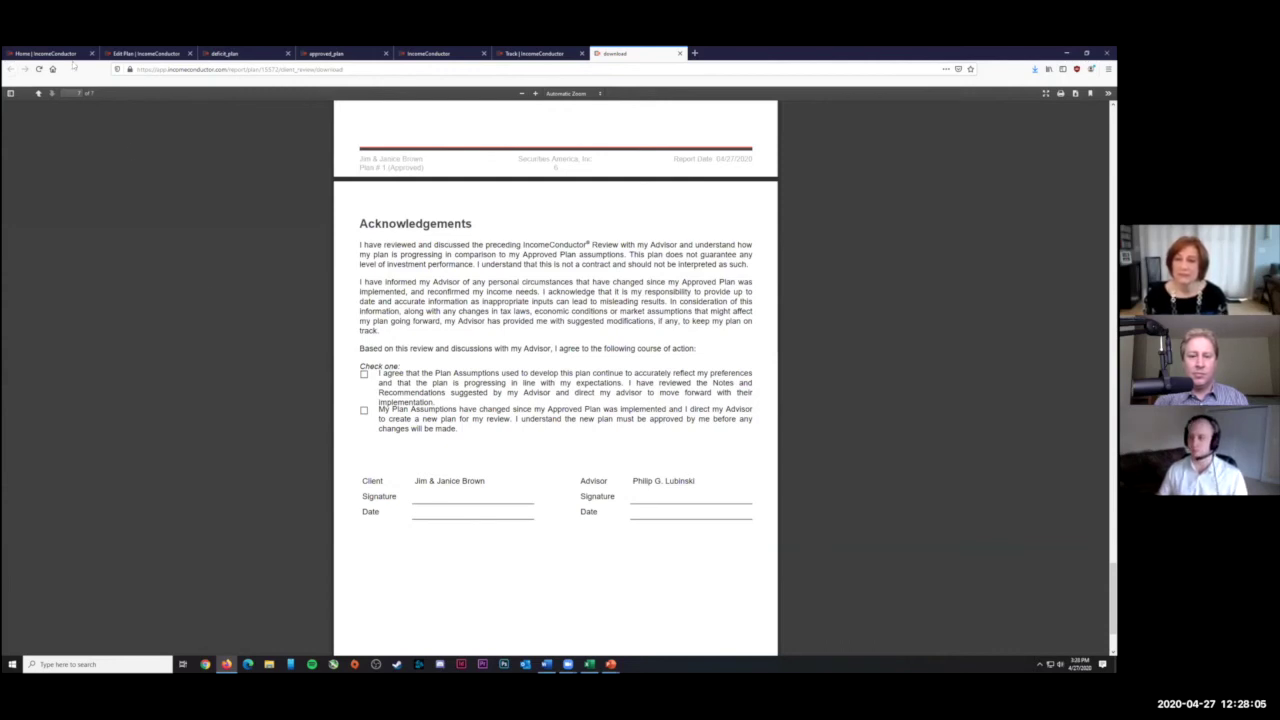
Open the Advisor Resource Center from the home page and examine its Connect, Learn, Market and Manage sections and the calculators
click(68, 55)
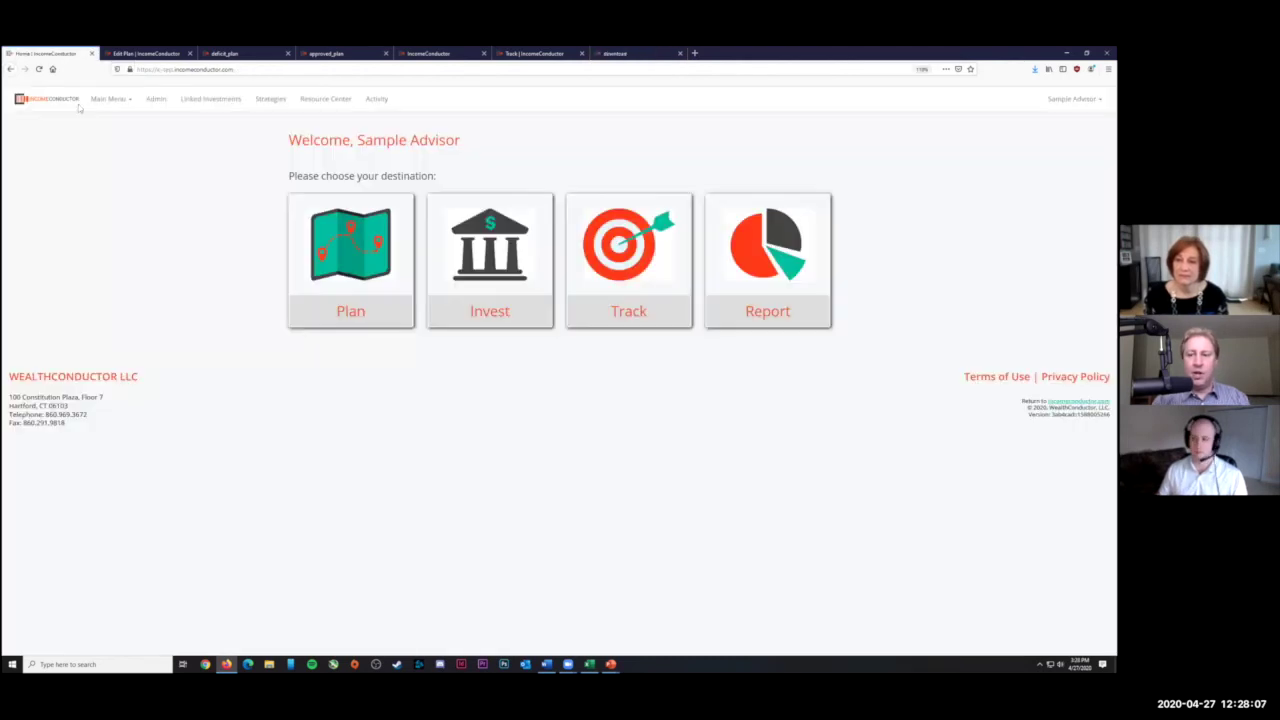
click(323, 100)
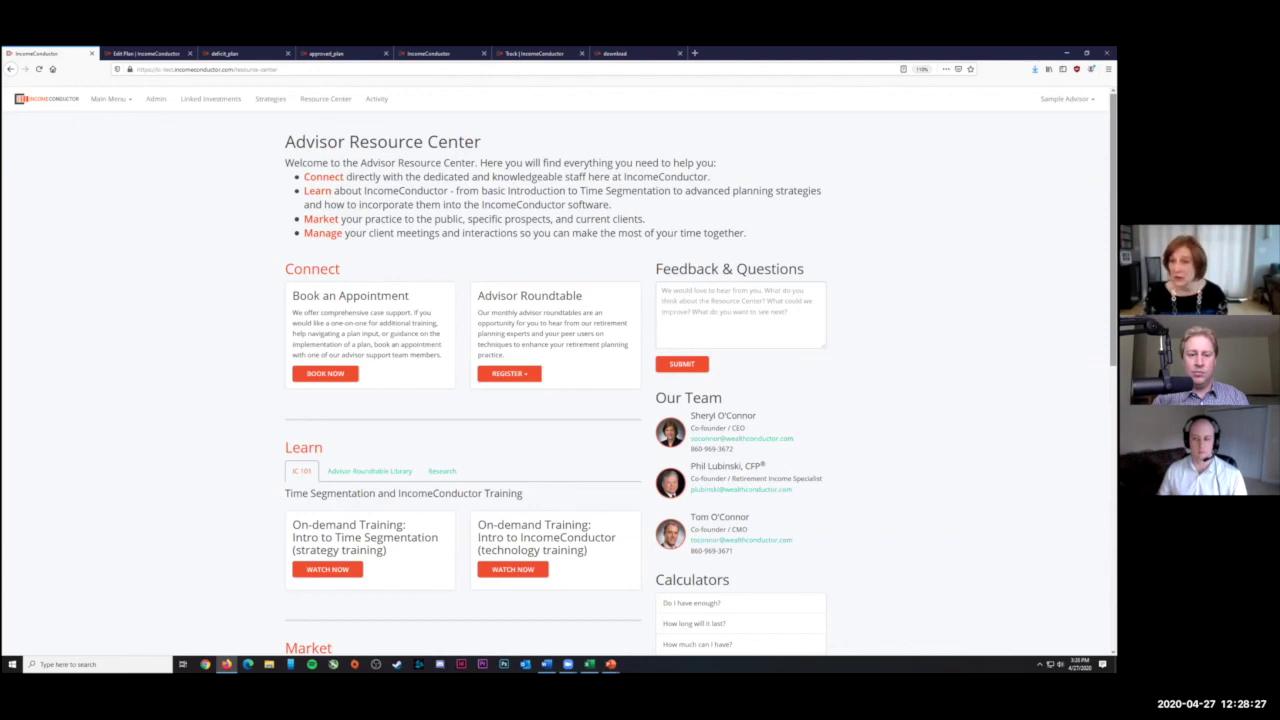
scroll(560, 370, down, 1)
scroll(560, 370, down, 2)
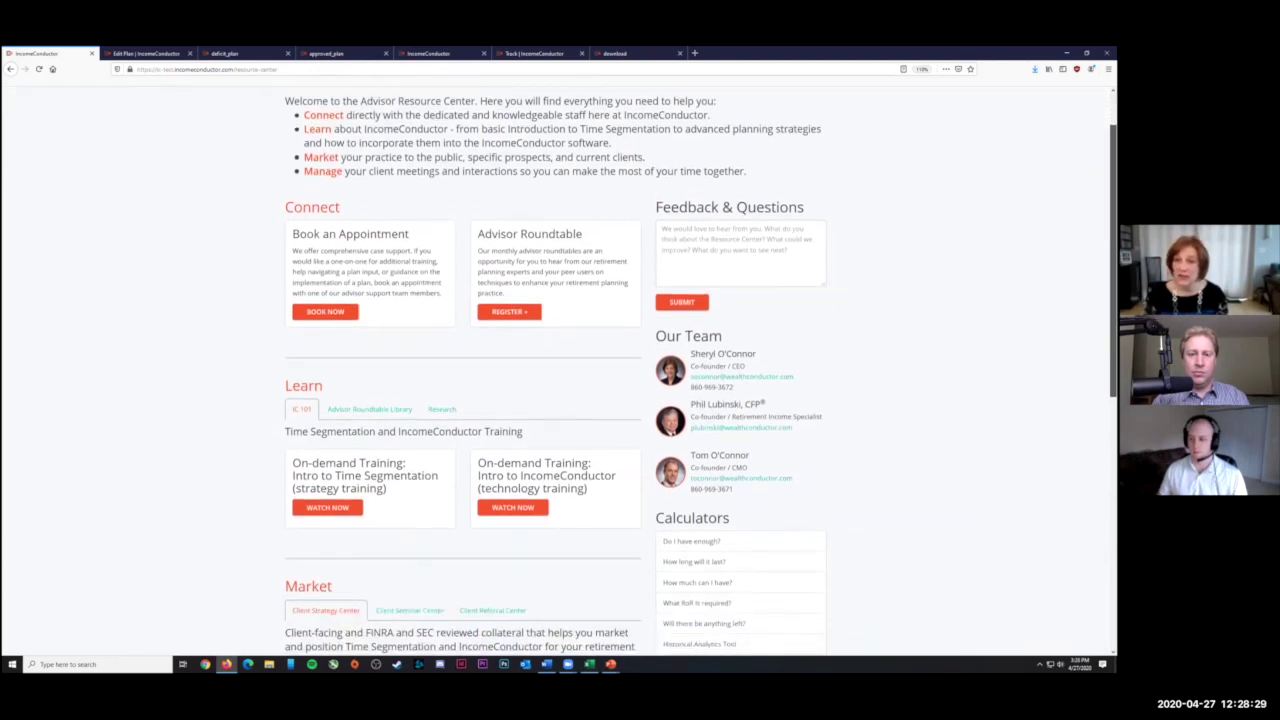
scroll(560, 370, down, 1)
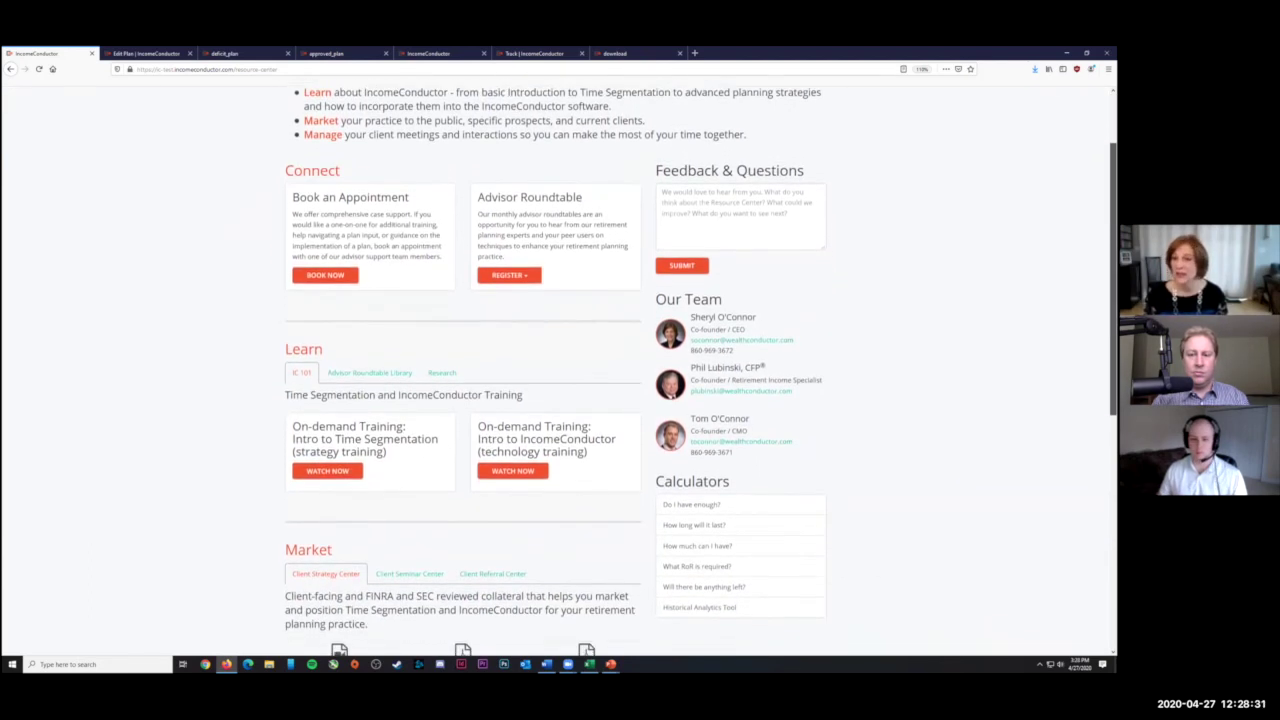
scroll(560, 370, down, 1)
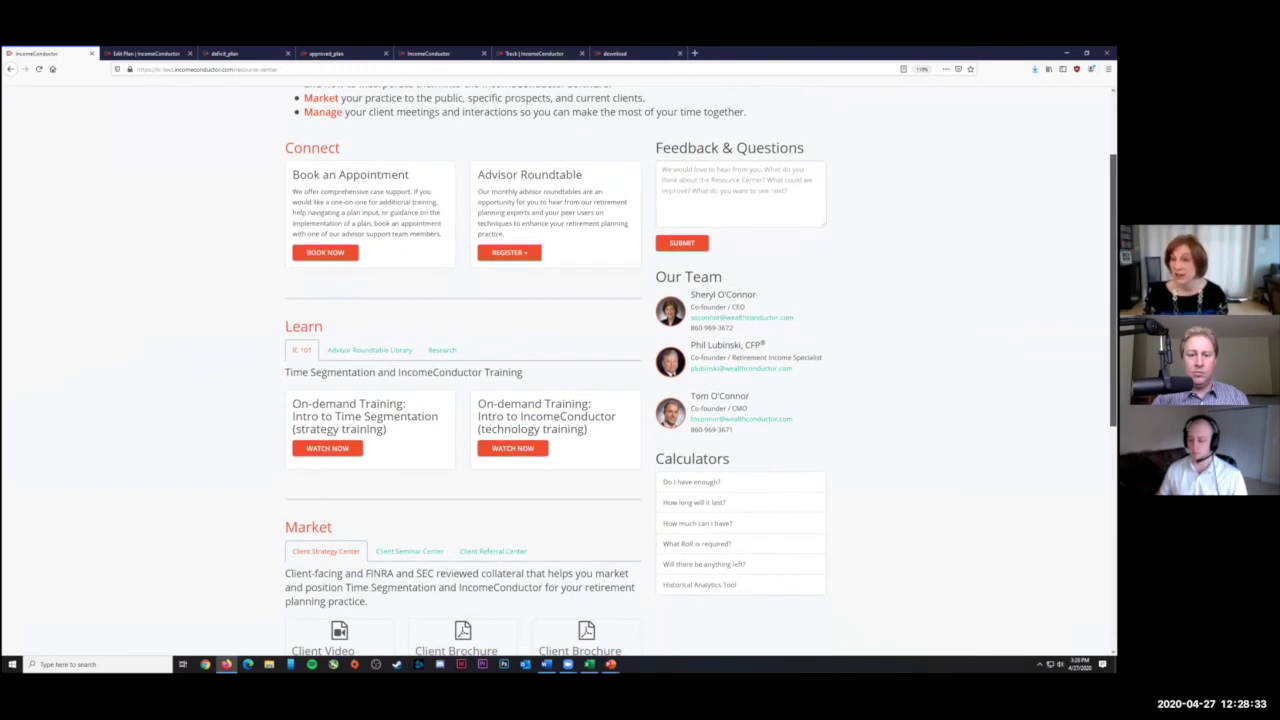
scroll(560, 370, down, 1)
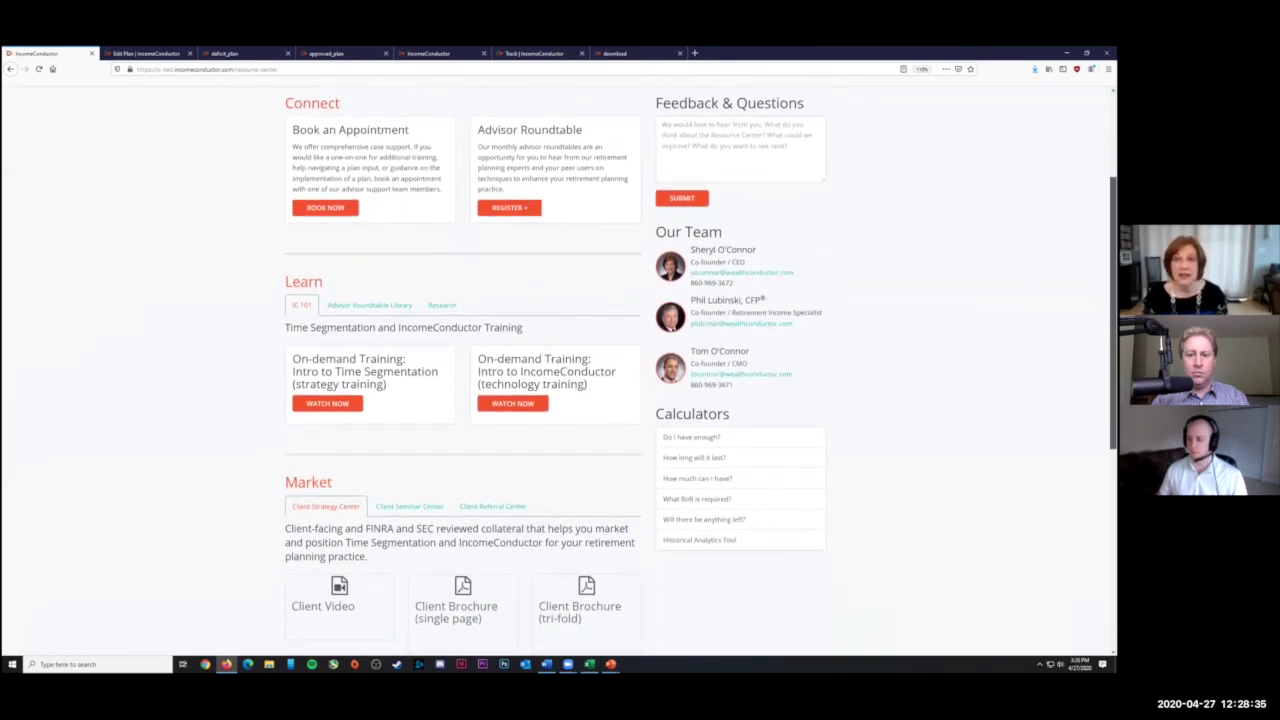
scroll(560, 370, down, 1)
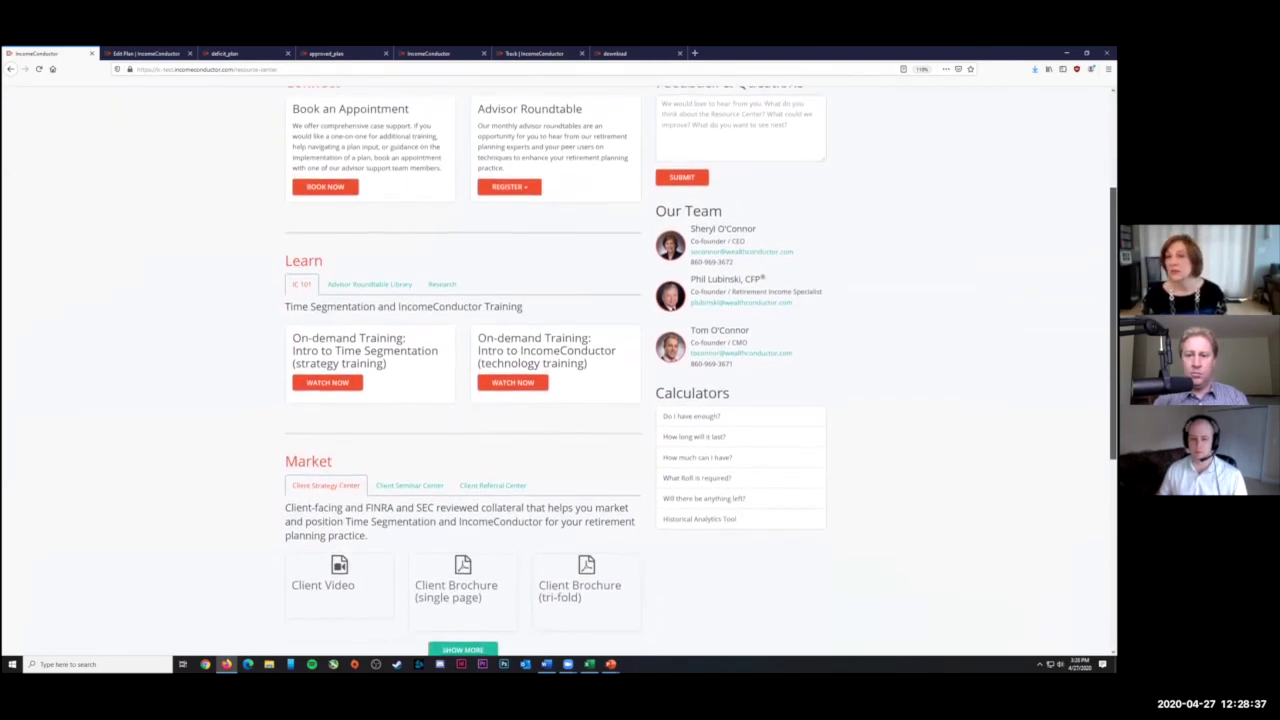
scroll(560, 370, down, 2)
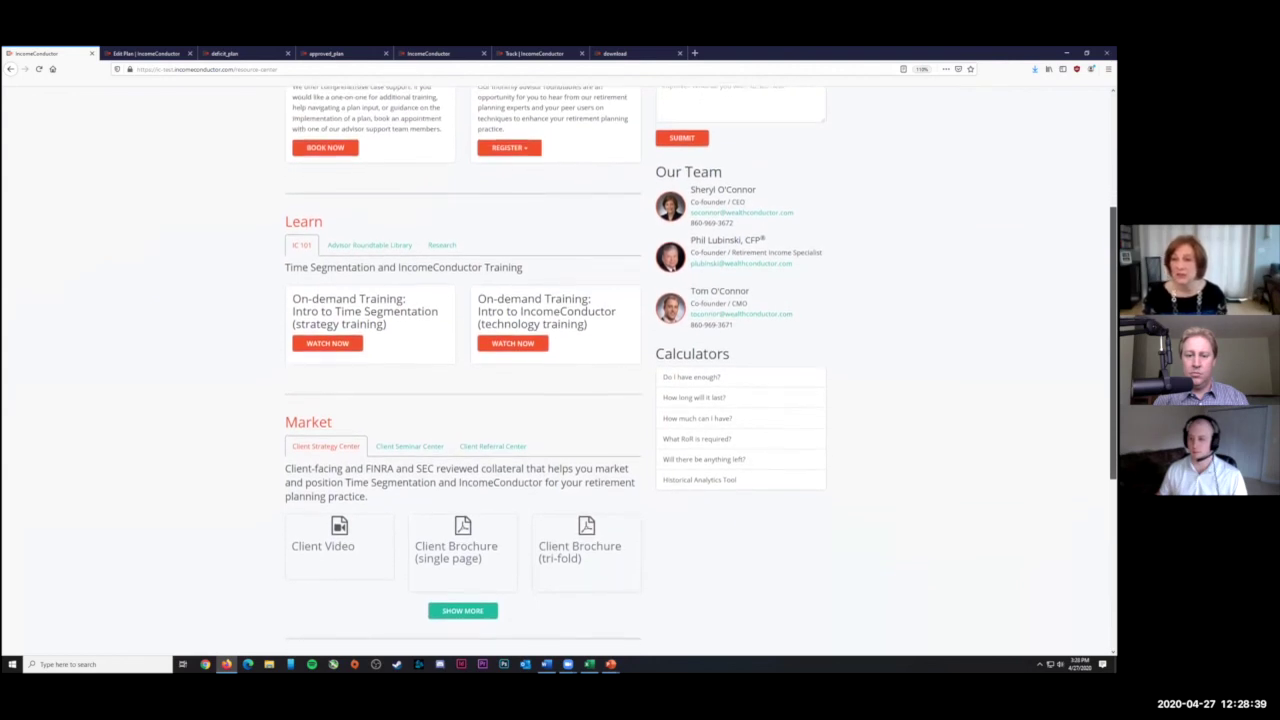
scroll(560, 370, down, 1)
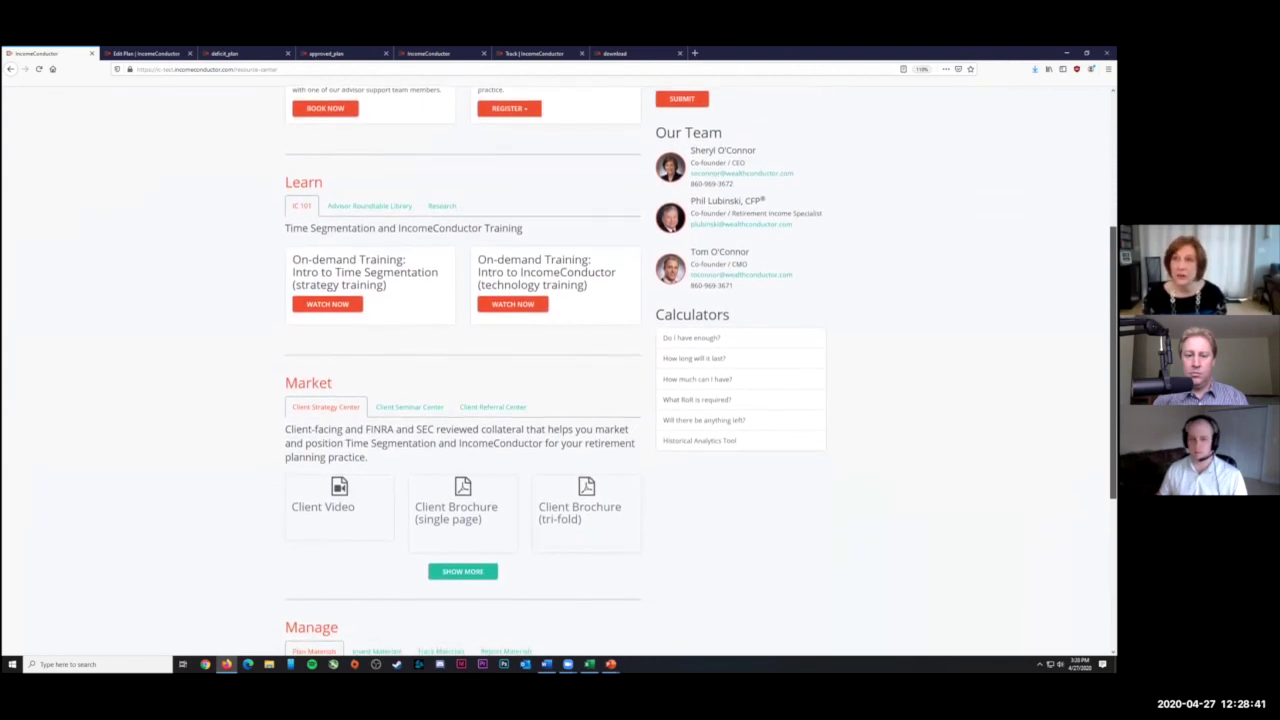
scroll(560, 370, down, 1)
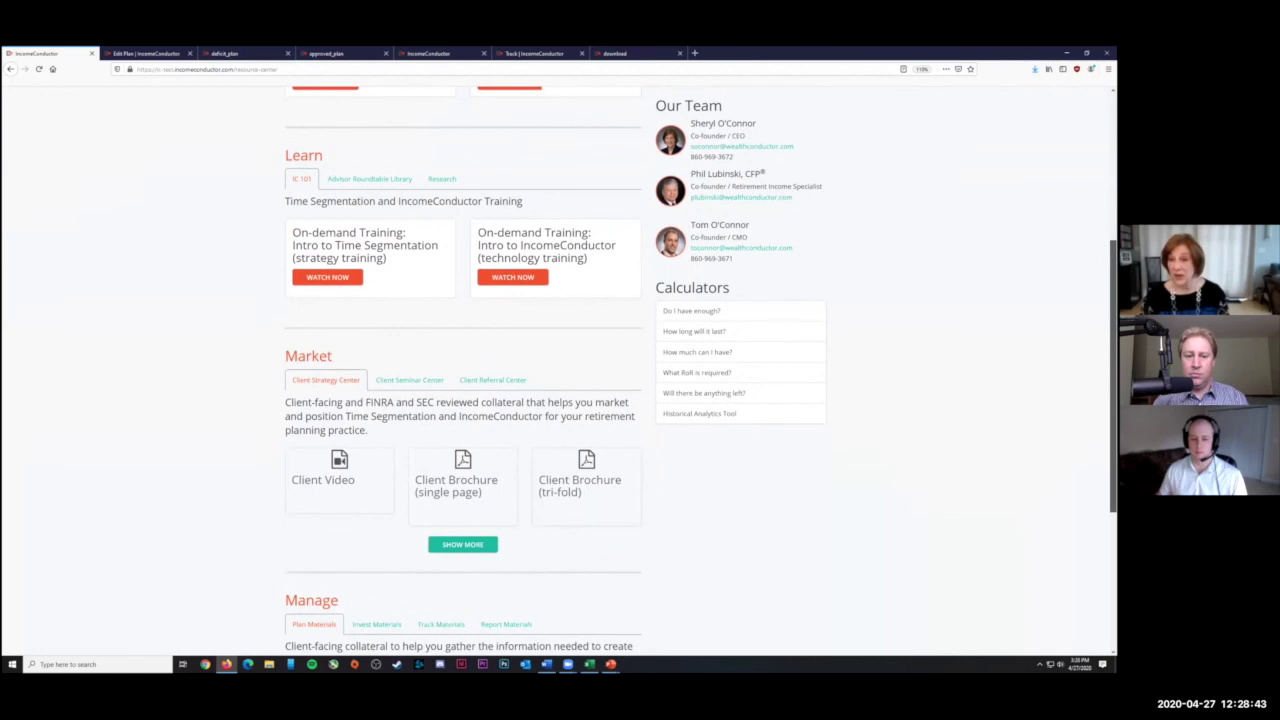
scroll(560, 370, down, 2)
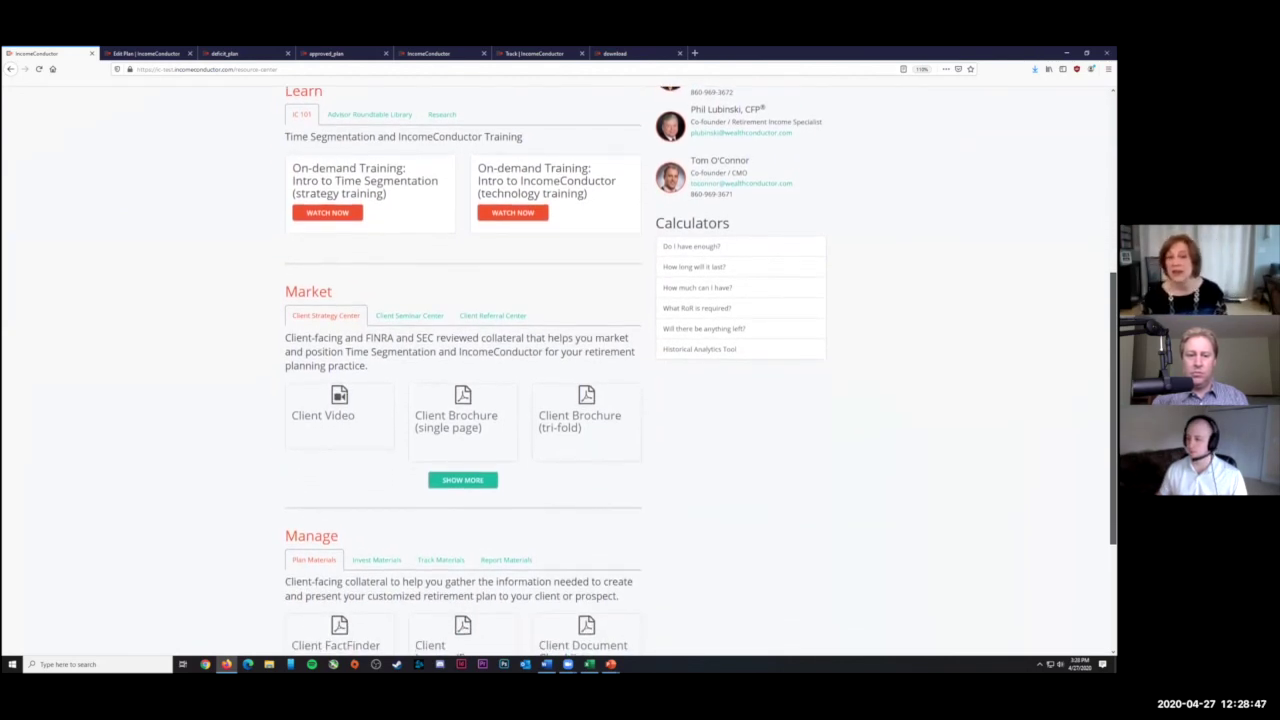
scroll(560, 370, up, 1)
scroll(560, 370, up, 5)
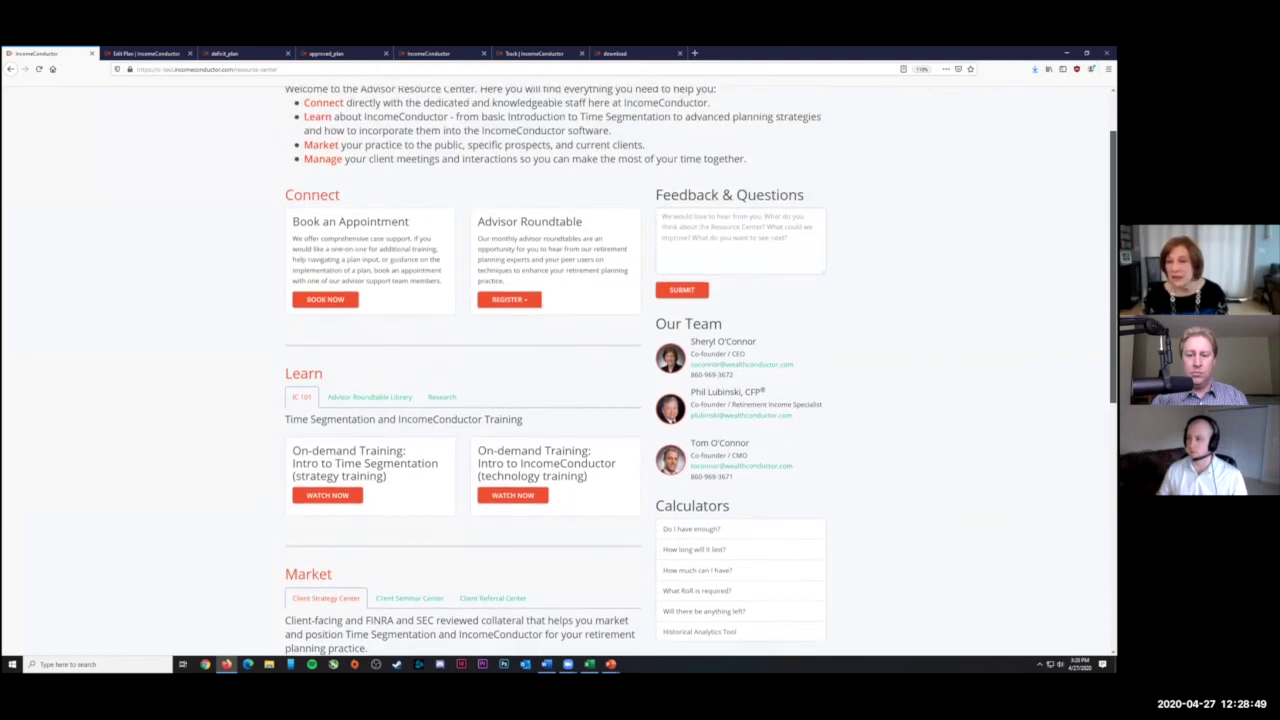